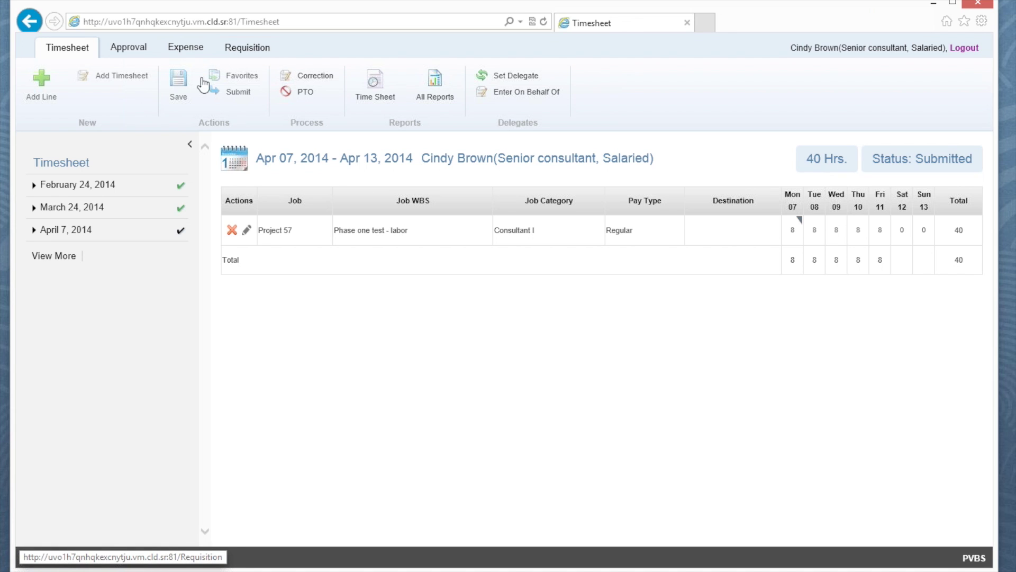
# Step: View the February 24, 2014 timesheet, collapse the timesheet list, and add a new timesheet for May 5, 2014
pyautogui.click(79, 195)
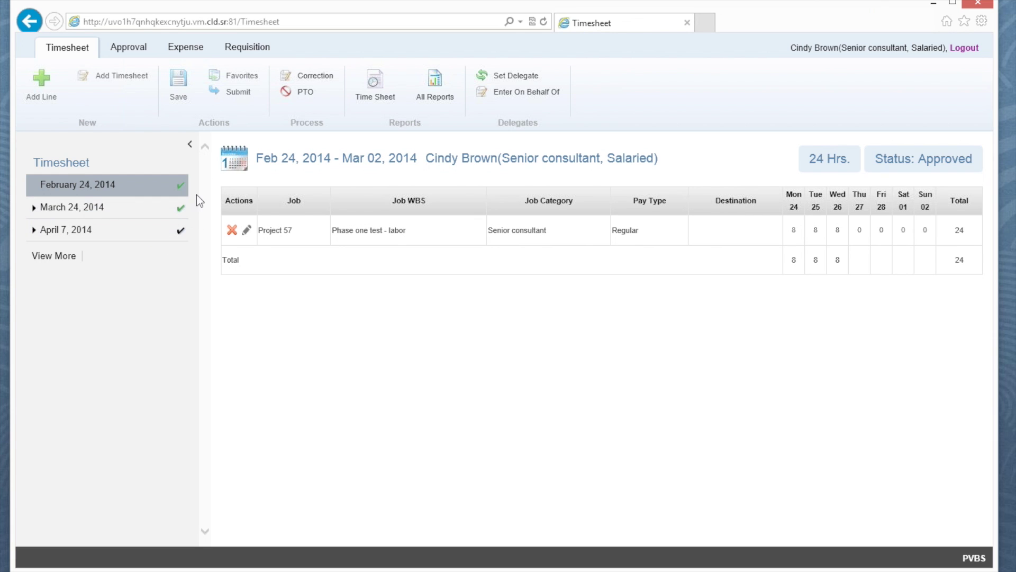
pyautogui.click(190, 145)
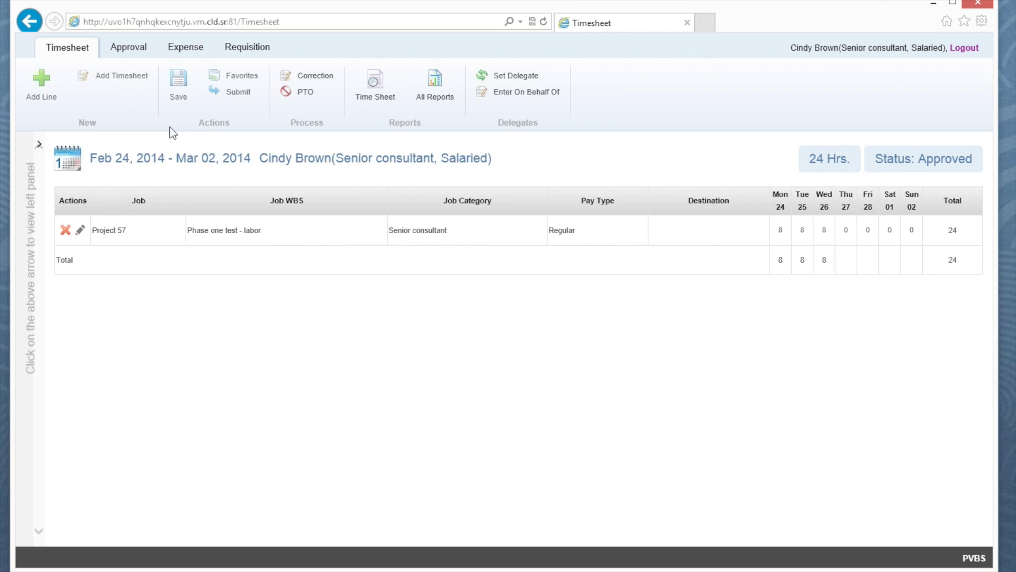
pyautogui.click(120, 77)
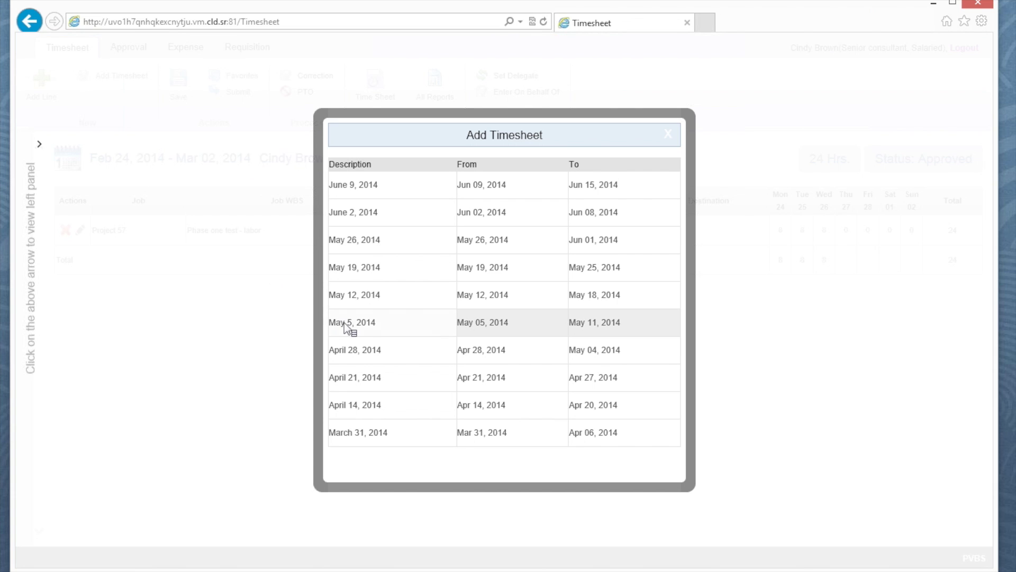
pyautogui.click(345, 323)
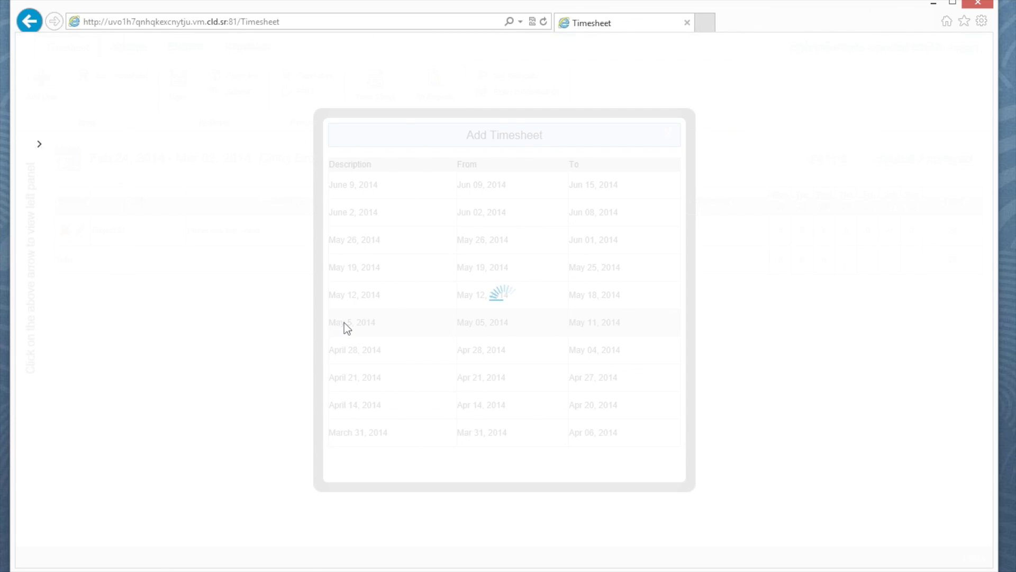
# Step: Fill the timesheet's empty line with job 2002 - Project 57 and WBS 001-001-01 - Phase one test - labor, and save the entry
pyautogui.click(81, 230)
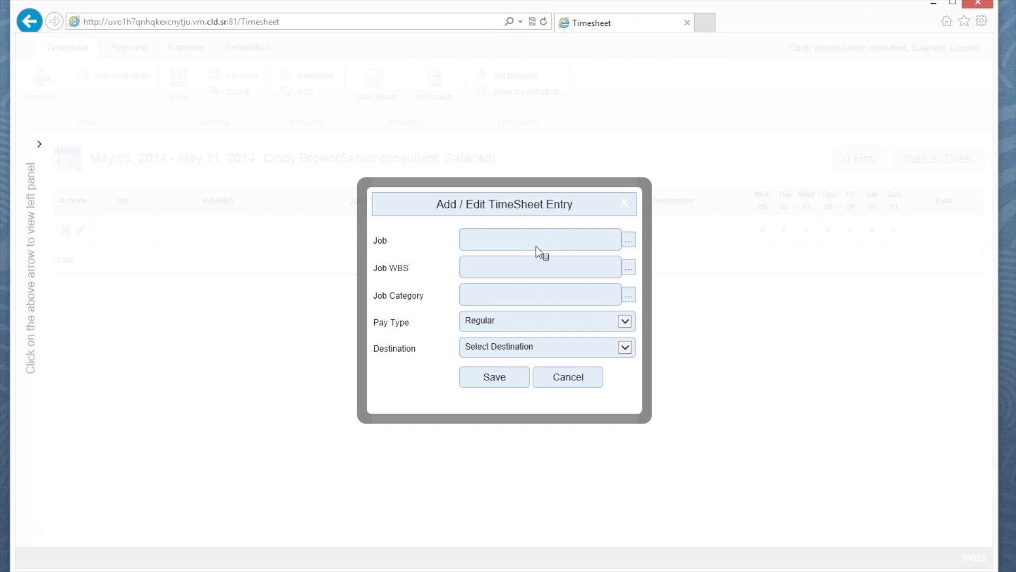
pyautogui.write('00')
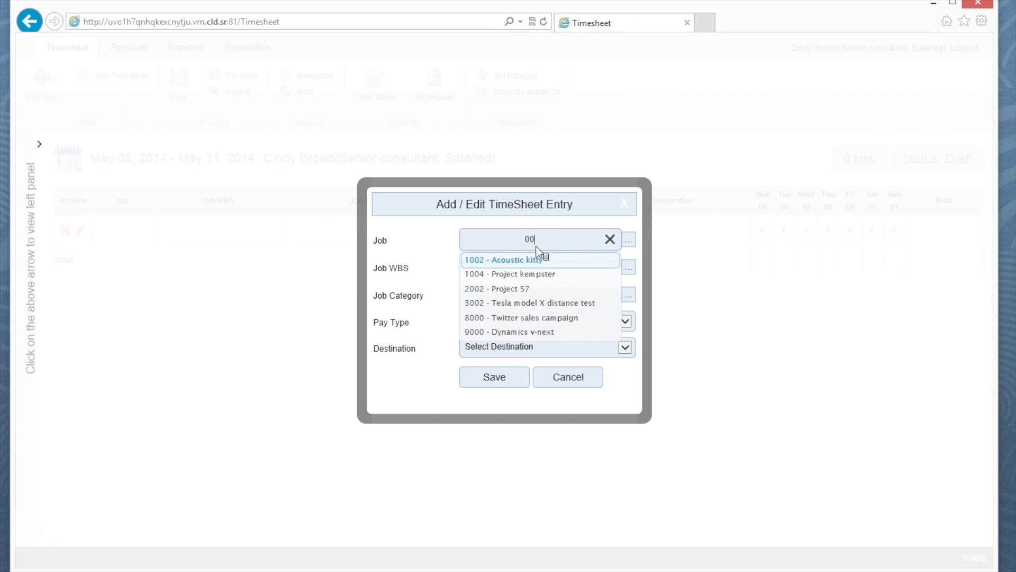
pyautogui.write('2')
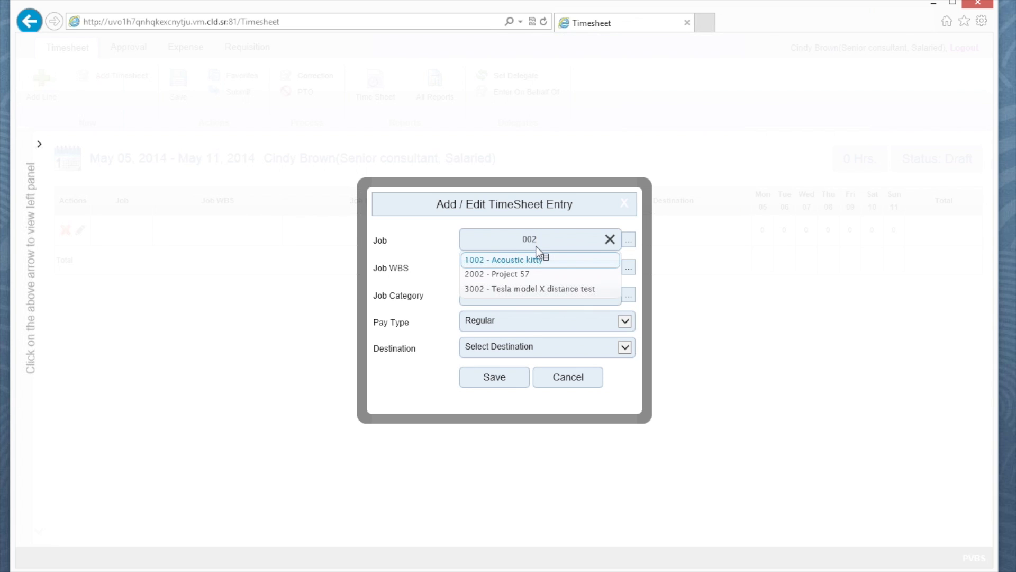
pyautogui.click(488, 273)
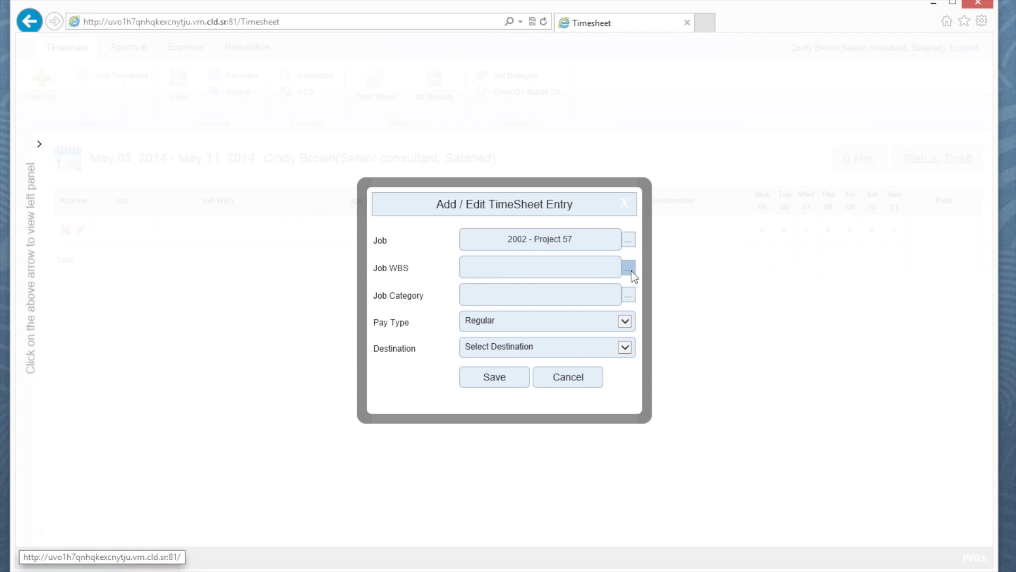
pyautogui.click(630, 270)
pyautogui.click(550, 301)
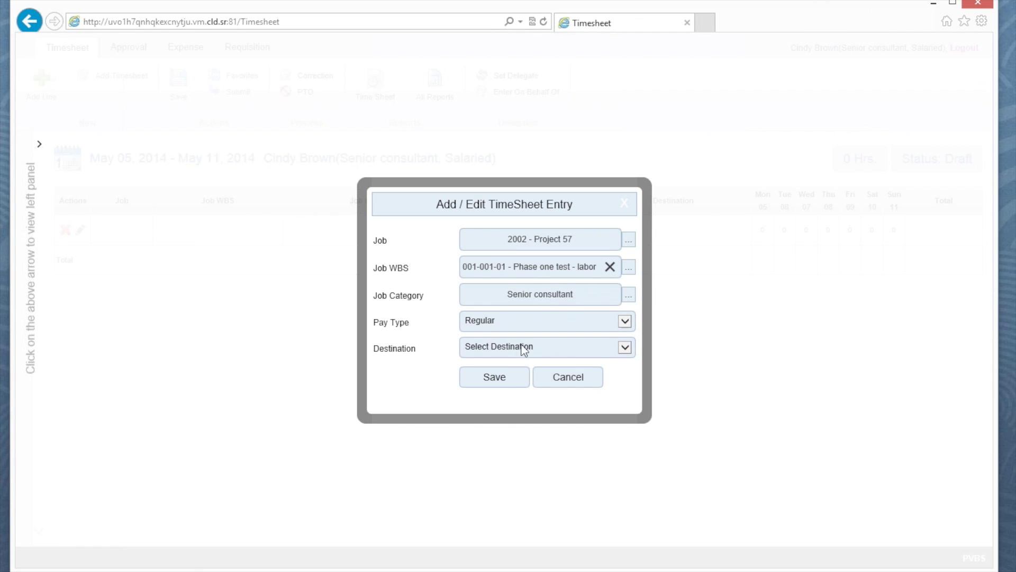
pyautogui.click(494, 378)
# Step: Enter 8 hours each for Monday, Tuesday and Wednesday on the Phase one test - labor line
pyautogui.click(793, 238)
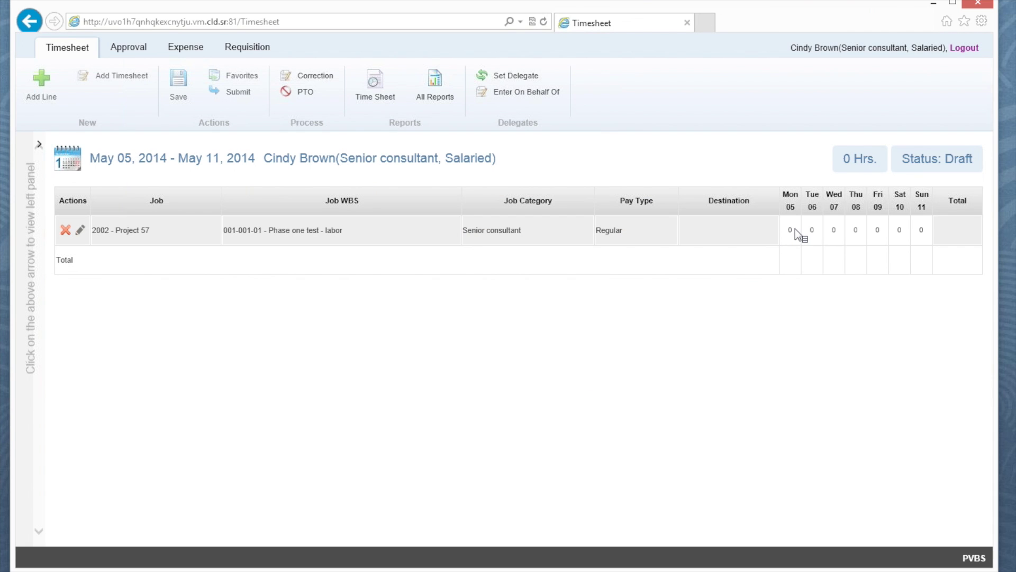
pyautogui.press('Tab')
pyautogui.write('8')
pyautogui.press('Tab')
pyautogui.write('8')
pyautogui.press('Tab')
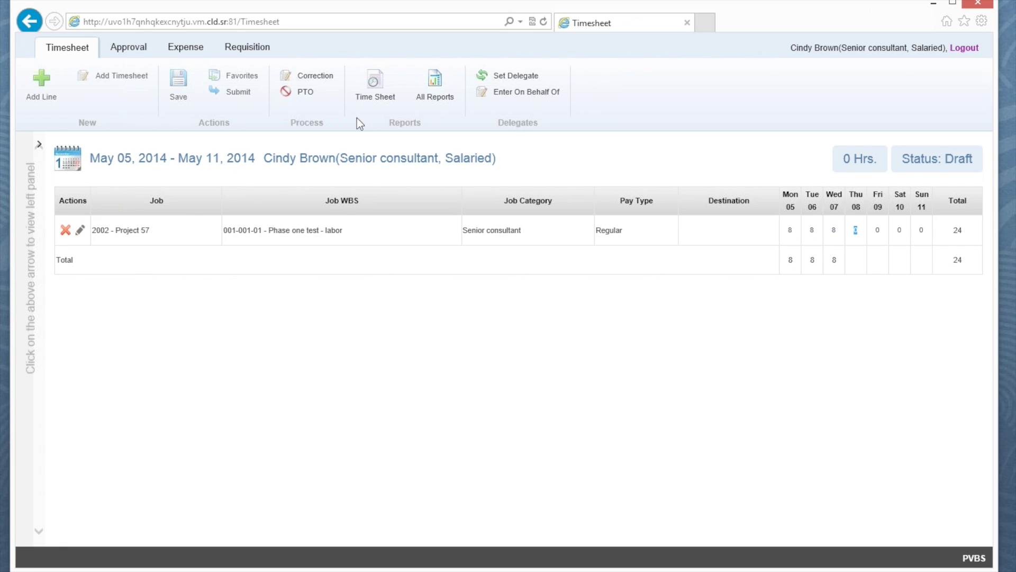
# Step: Add a second timesheet line for job 2002 - Project 57 with WBS 002-001 - Phase two test - labor
pyautogui.click(42, 85)
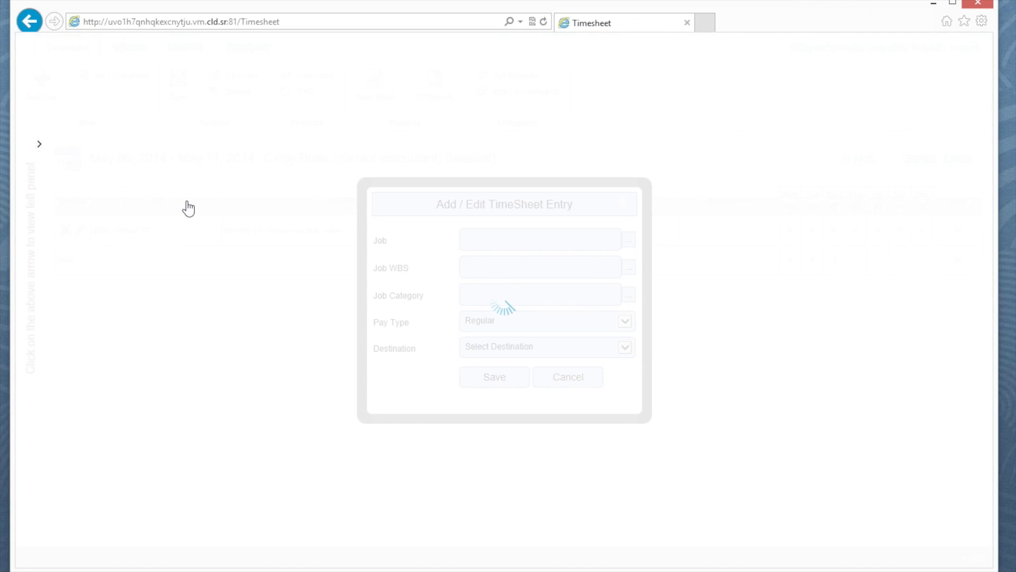
pyautogui.click(629, 241)
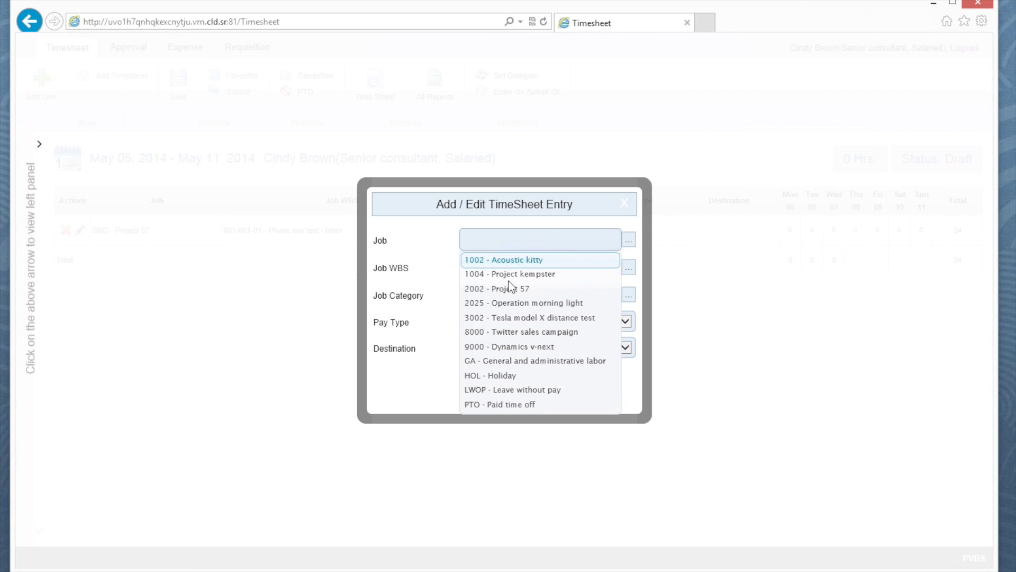
pyautogui.click(505, 288)
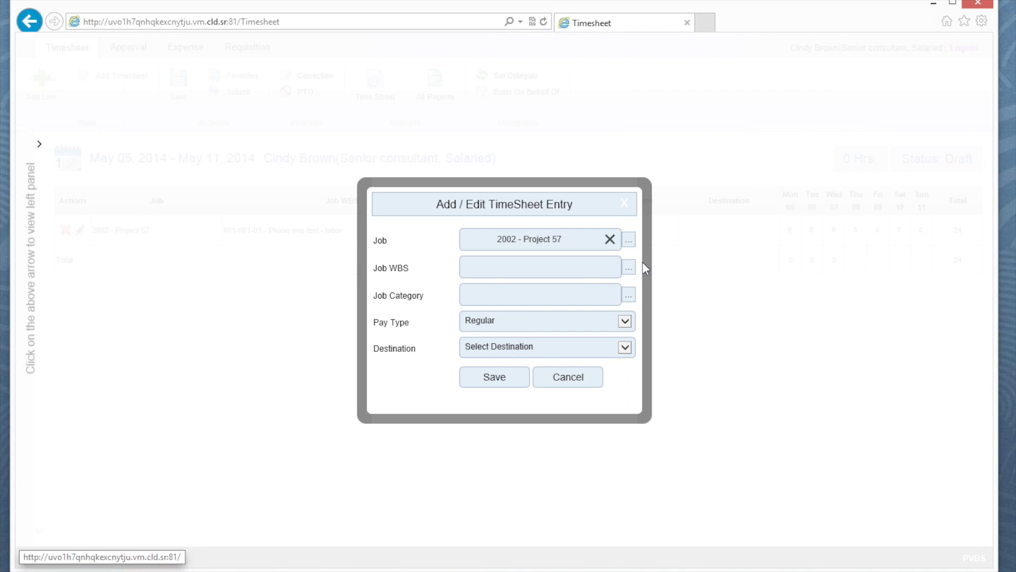
pyautogui.click(628, 267)
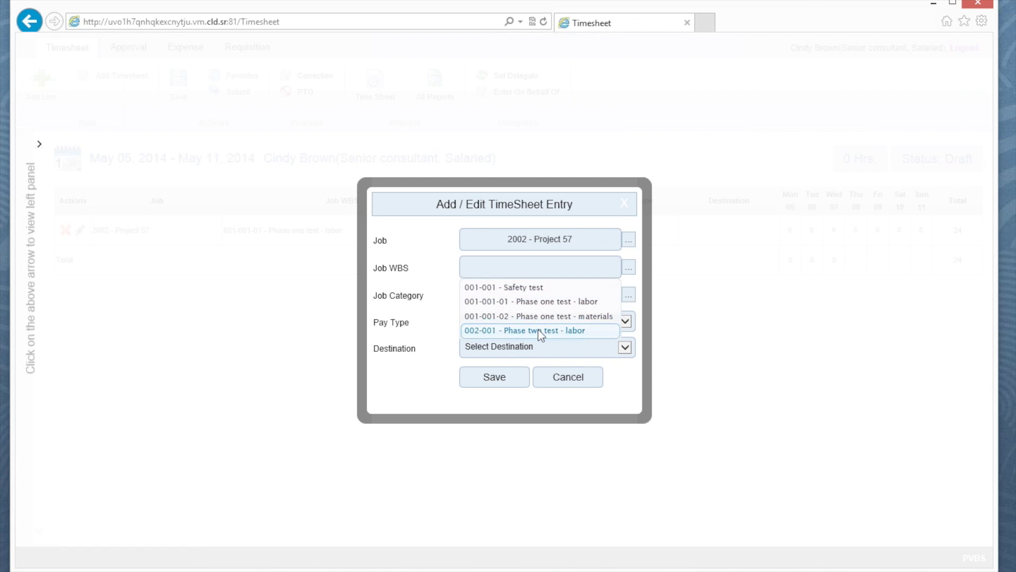
pyautogui.click(541, 331)
pyautogui.click(492, 378)
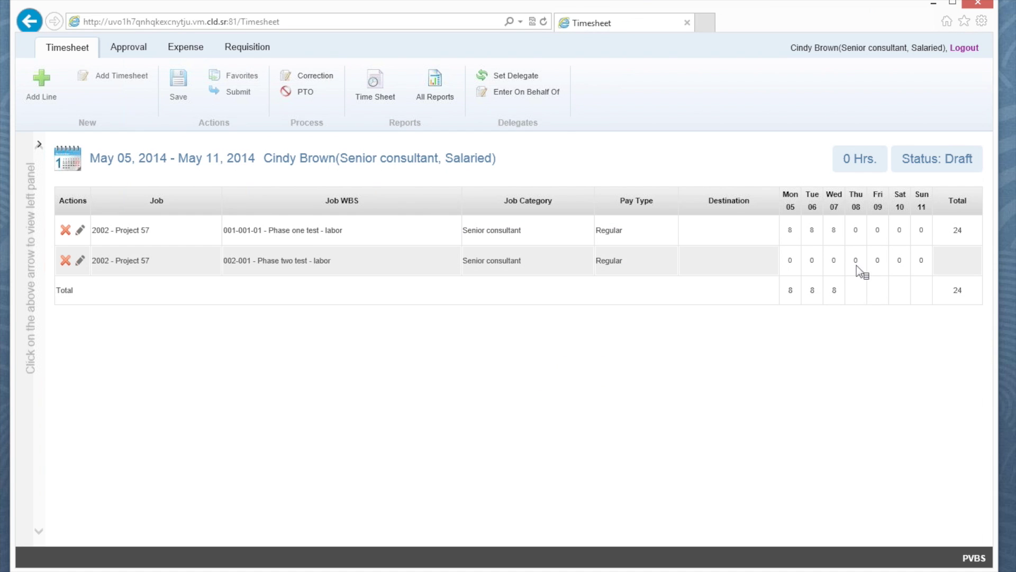
# Step: Enter 8 hours each for Thursday and Friday on the Phase two test - labor line
pyautogui.write('8')
pyautogui.press('Tab')
pyautogui.write('8')
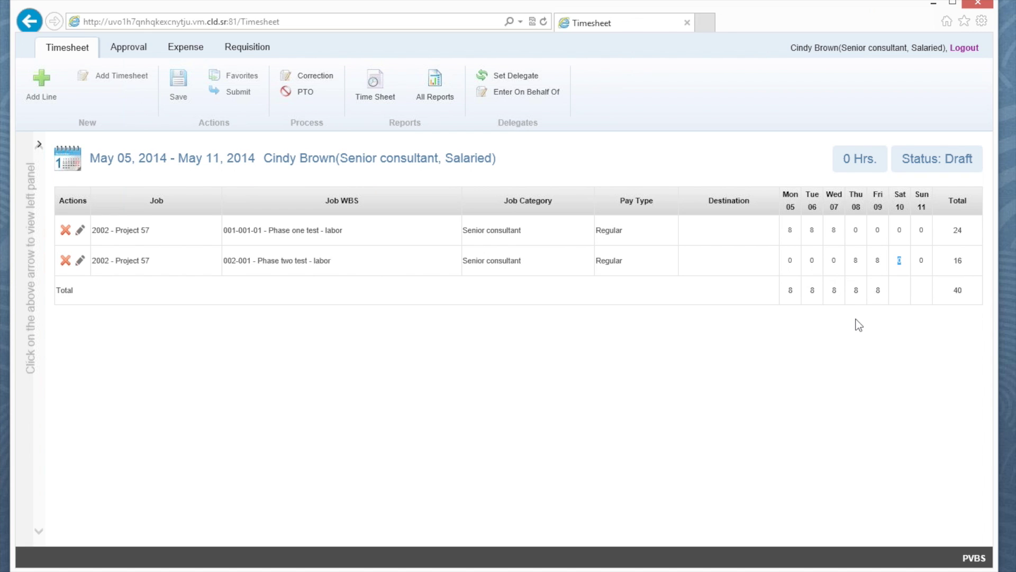
# Step: Attach the comment "worked on reports" to Thursday's hours on the Phase two test - labor line
pyautogui.rightClick(855, 262)
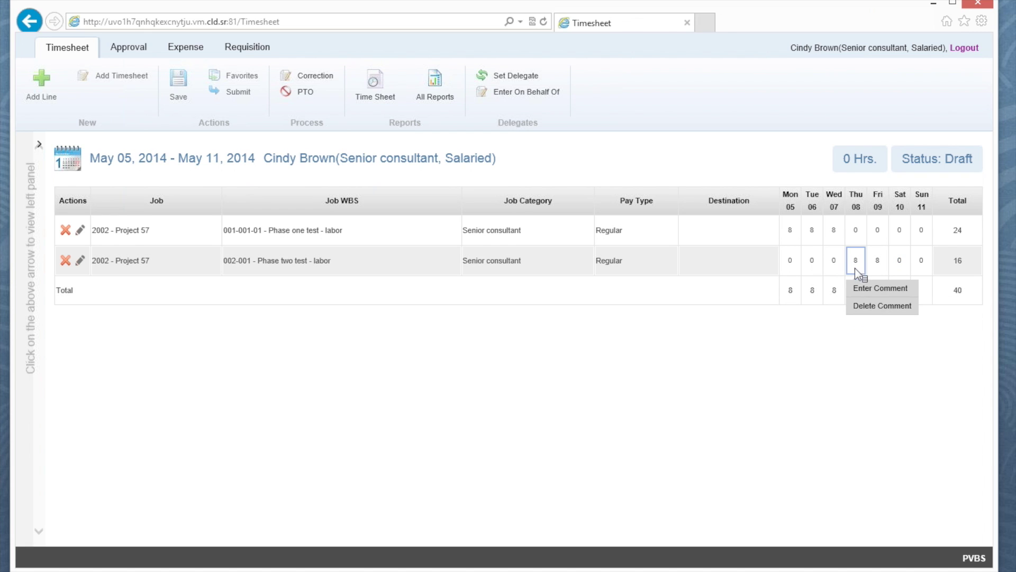
pyautogui.click(861, 295)
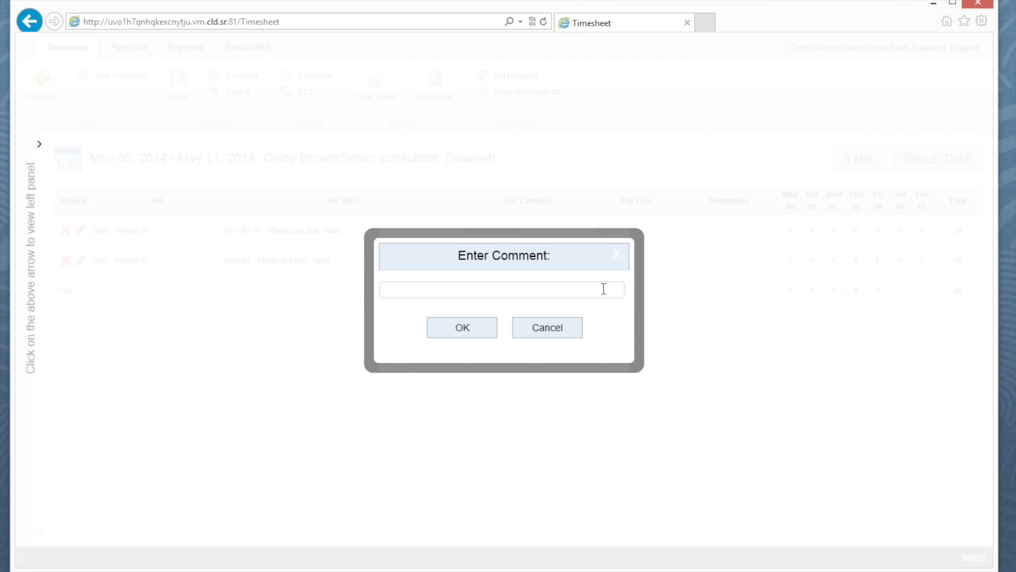
pyautogui.write('worked on reports')
pyautogui.click(474, 330)
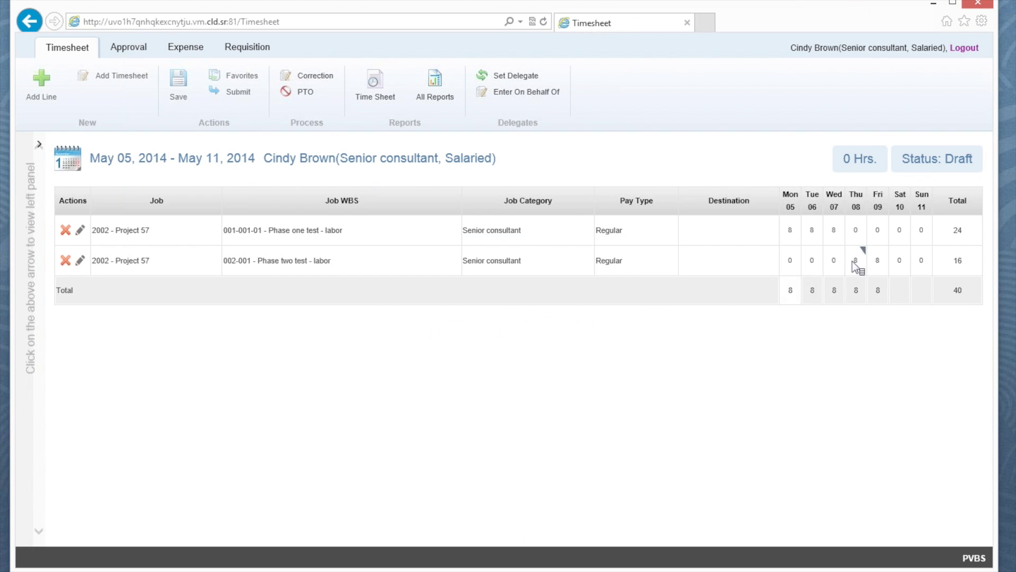
pyautogui.moveTo(859, 254)
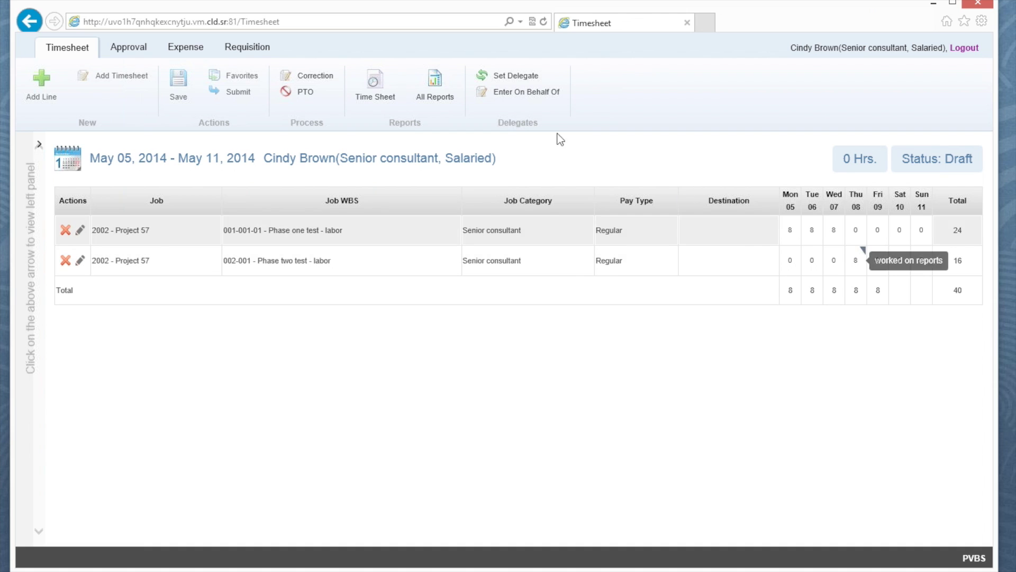
# Step: Save the May 5, 2014 timesheet and submit it, accepting the certification
pyautogui.click(179, 85)
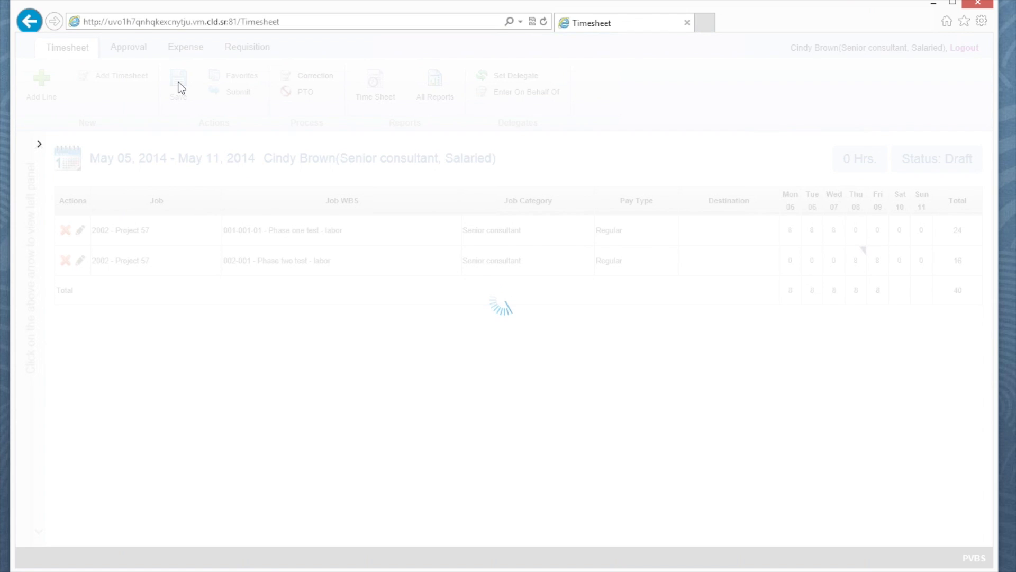
pyautogui.click(238, 93)
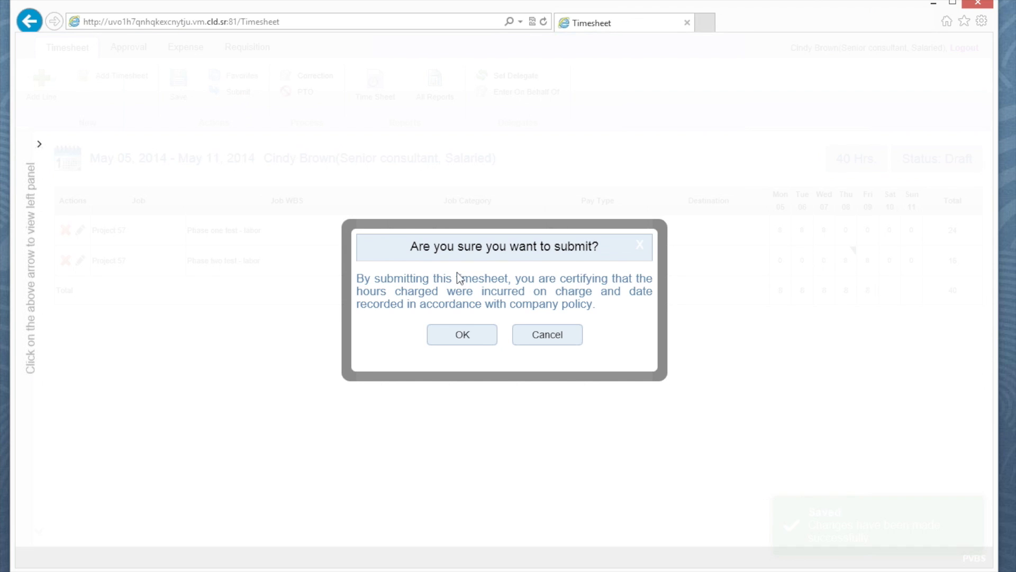
pyautogui.click(475, 335)
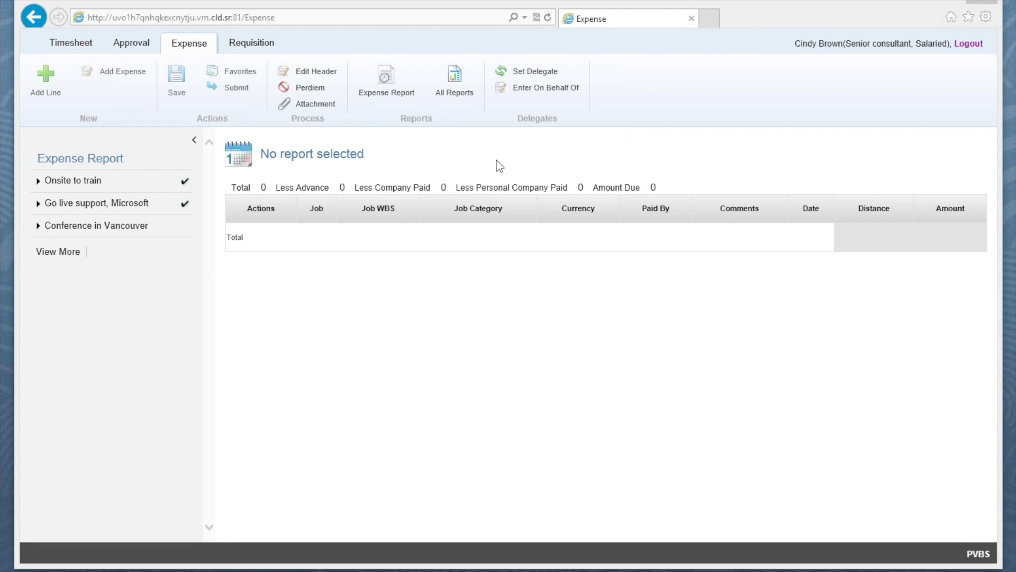
# Step: Create an expense report described as "Requirements meeting" from 04-21-2014 to 04-25-2014 with an advance of 200
pyautogui.click(127, 73)
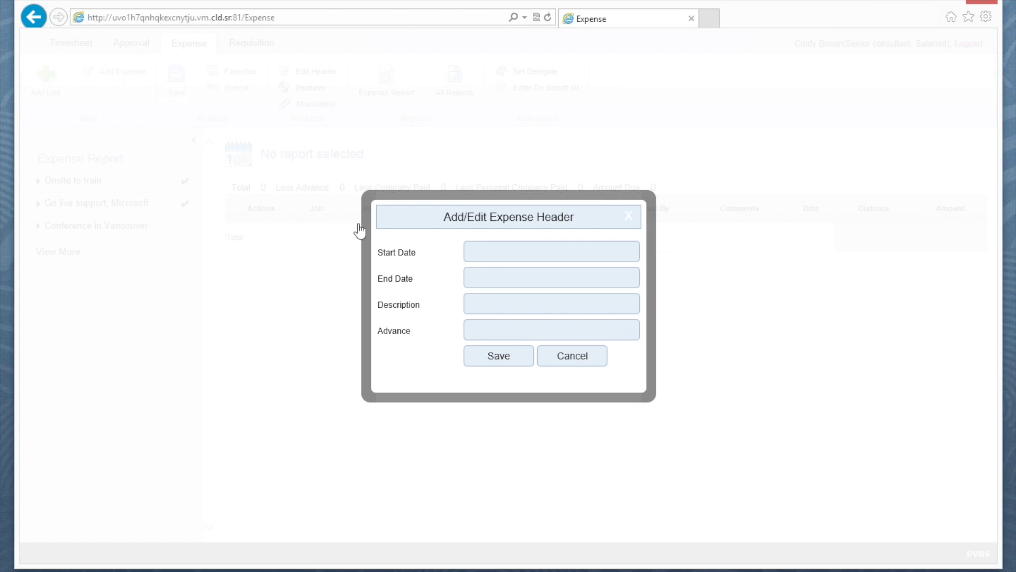
pyautogui.click(529, 253)
pyautogui.click(480, 278)
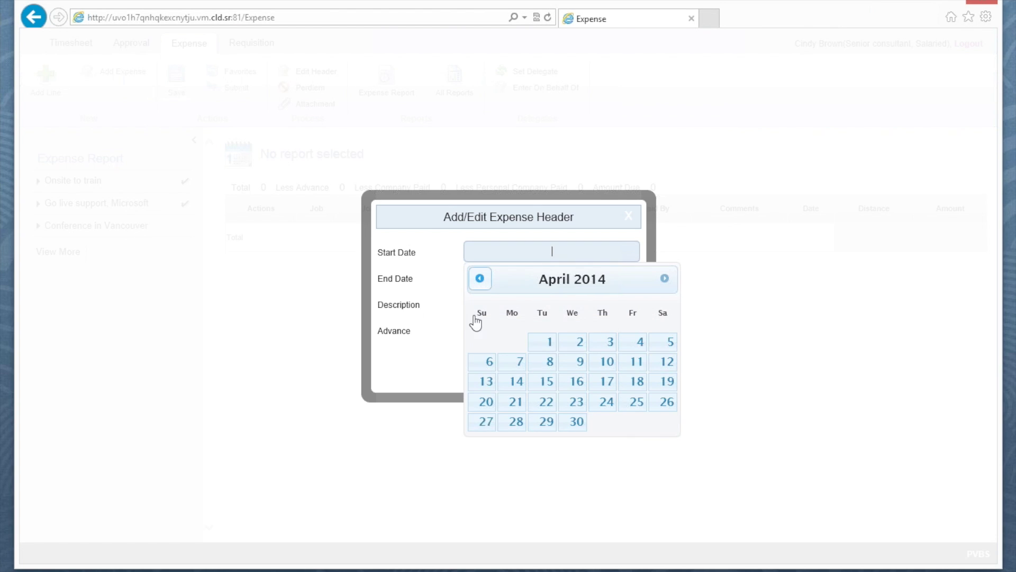
pyautogui.click(512, 411)
pyautogui.click(551, 279)
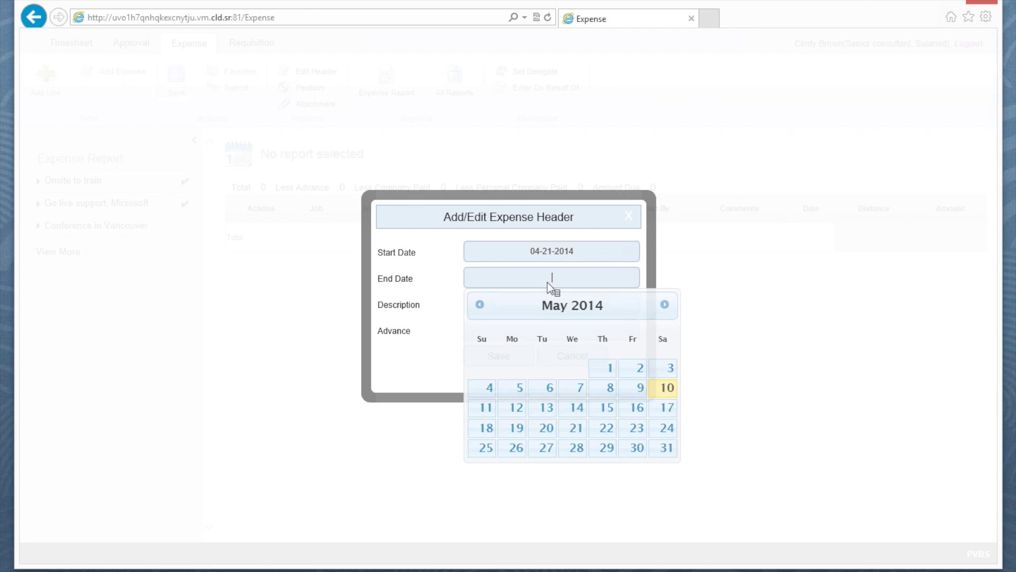
pyautogui.click(478, 305)
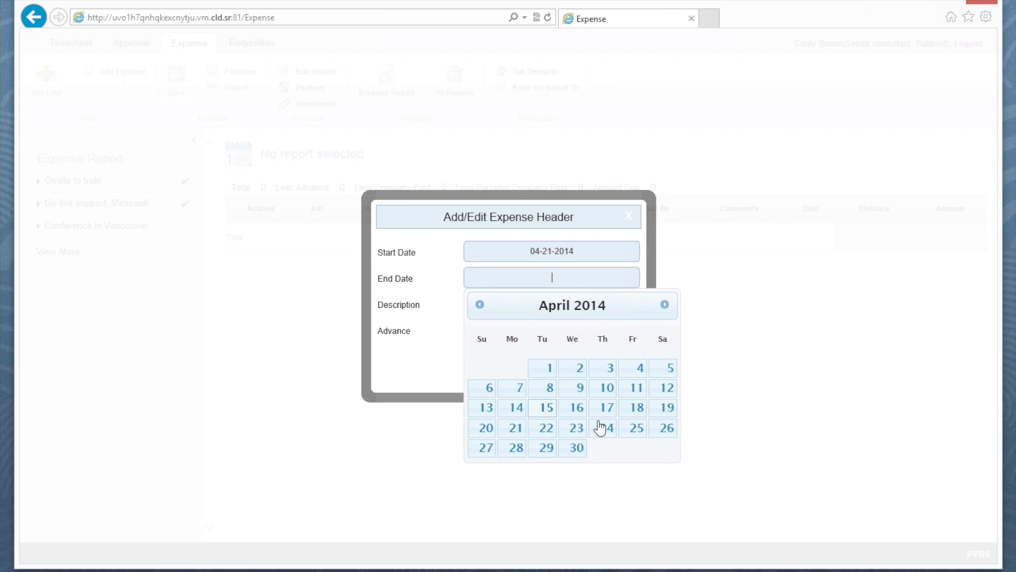
pyautogui.click(635, 428)
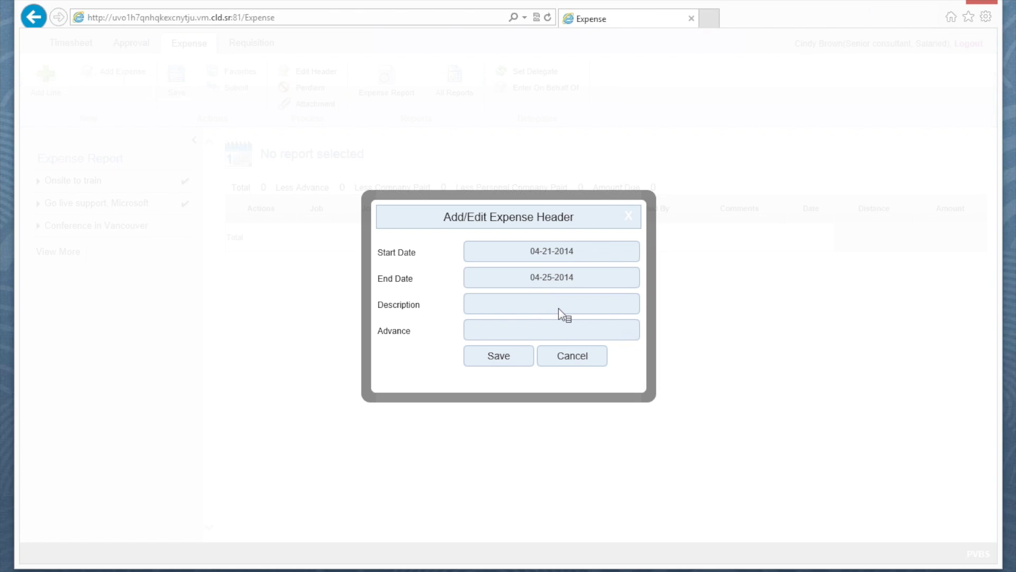
pyautogui.write('Requirements meeting')
pyautogui.press('Tab')
pyautogui.write('200')
pyautogui.click(499, 358)
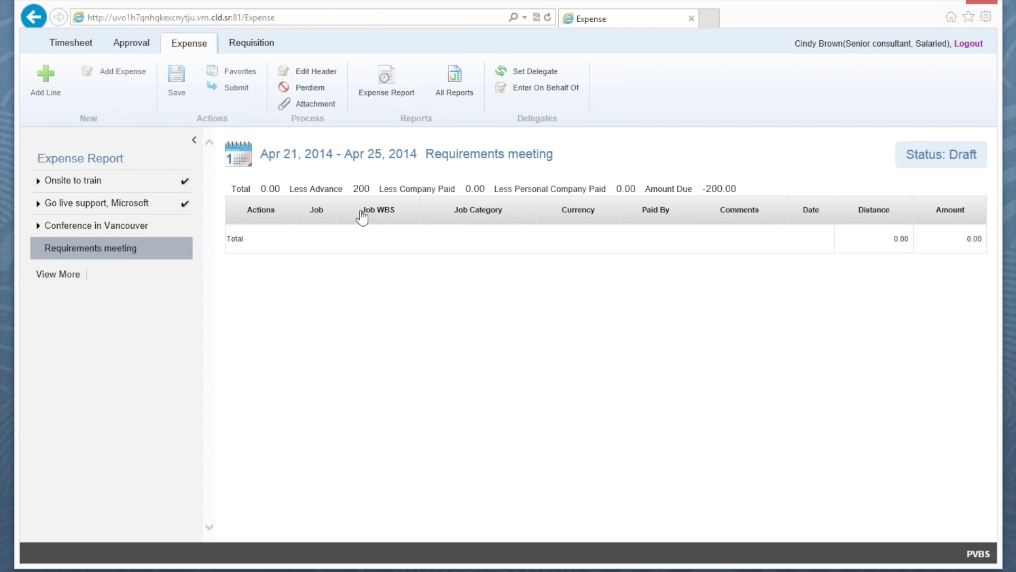
# Step: Add a Lodging expense line for job 2002 - Project 57, WBS 001-001-02 - Phase one - travel, paid by Employee, dated 04-21-2014
pyautogui.click(49, 78)
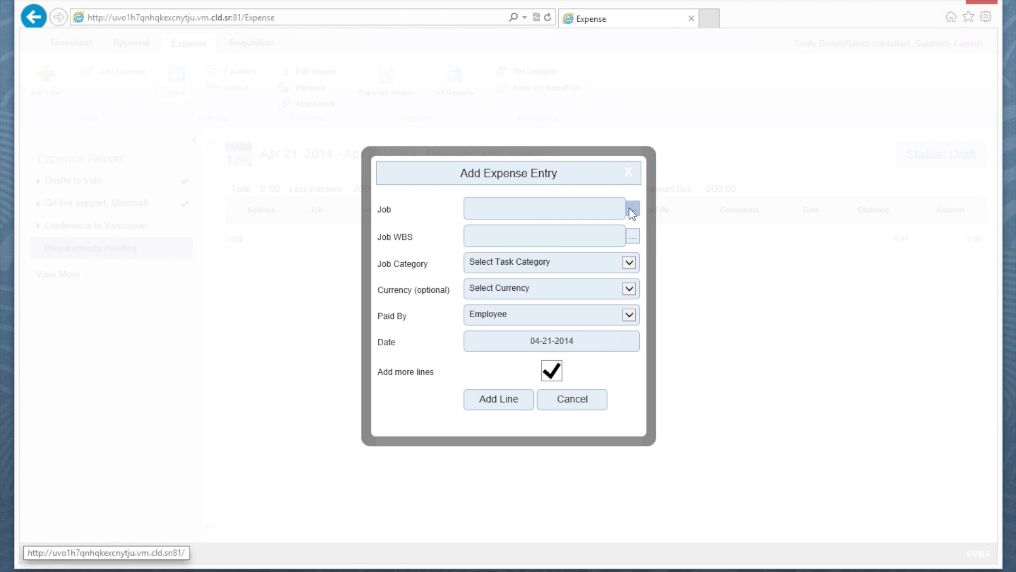
pyautogui.click(632, 209)
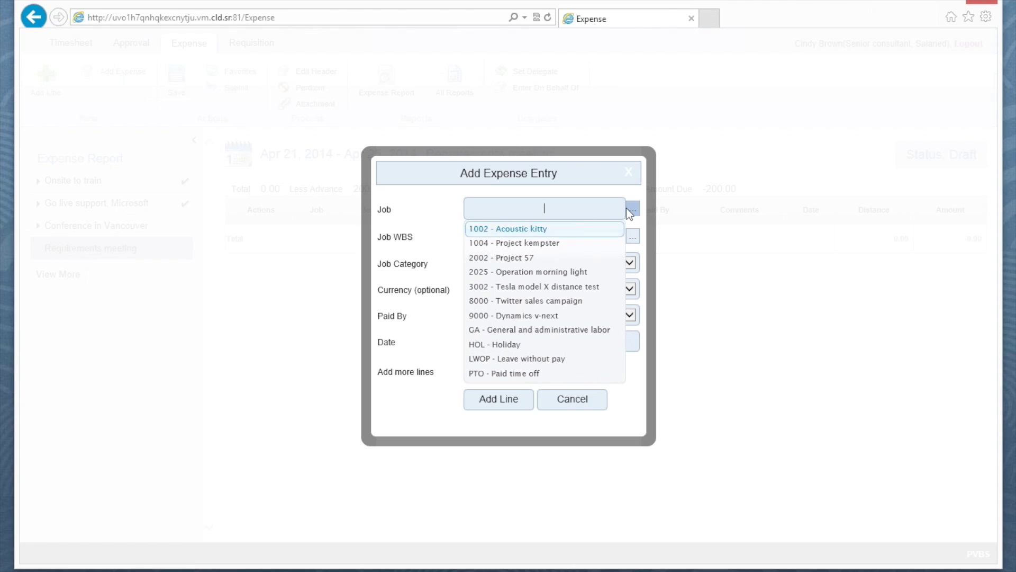
pyautogui.click(509, 258)
pyautogui.click(632, 234)
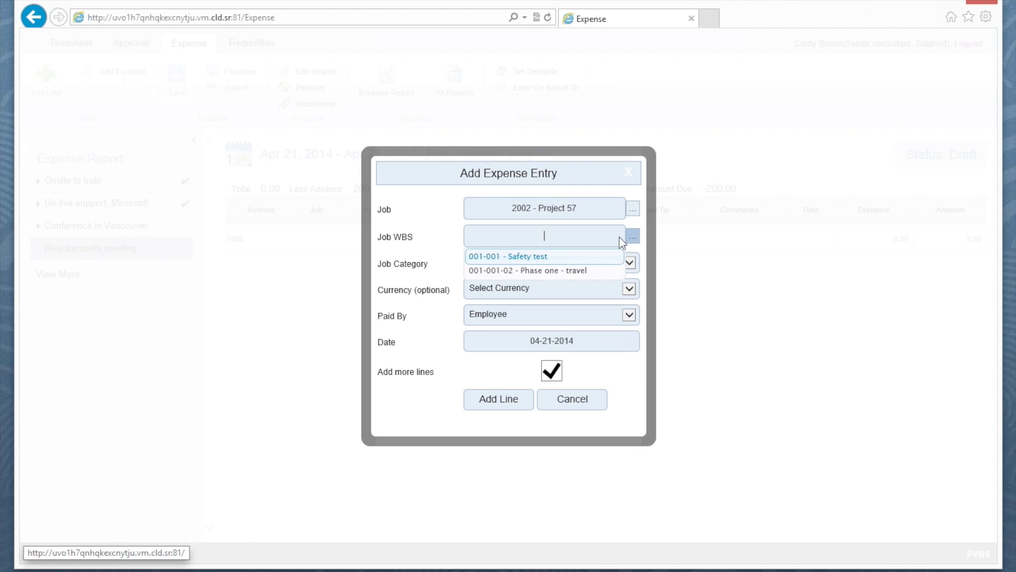
pyautogui.click(546, 271)
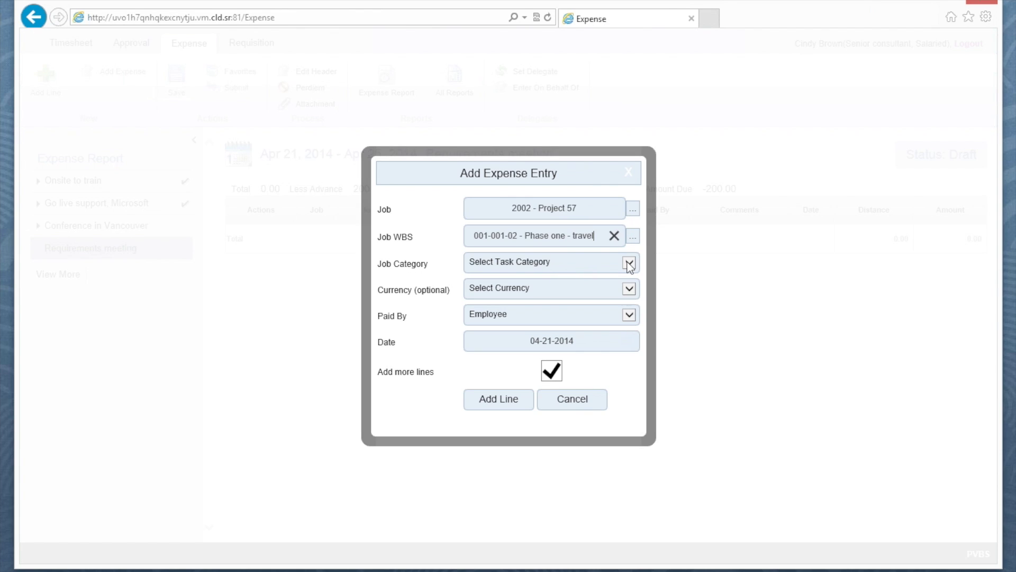
pyautogui.click(629, 263)
pyautogui.click(486, 272)
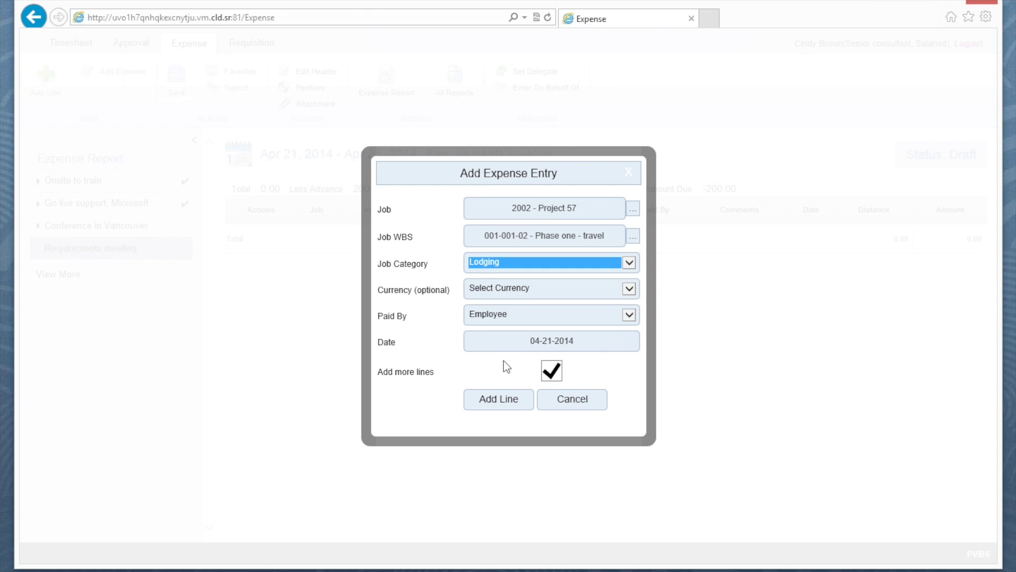
pyautogui.click(503, 401)
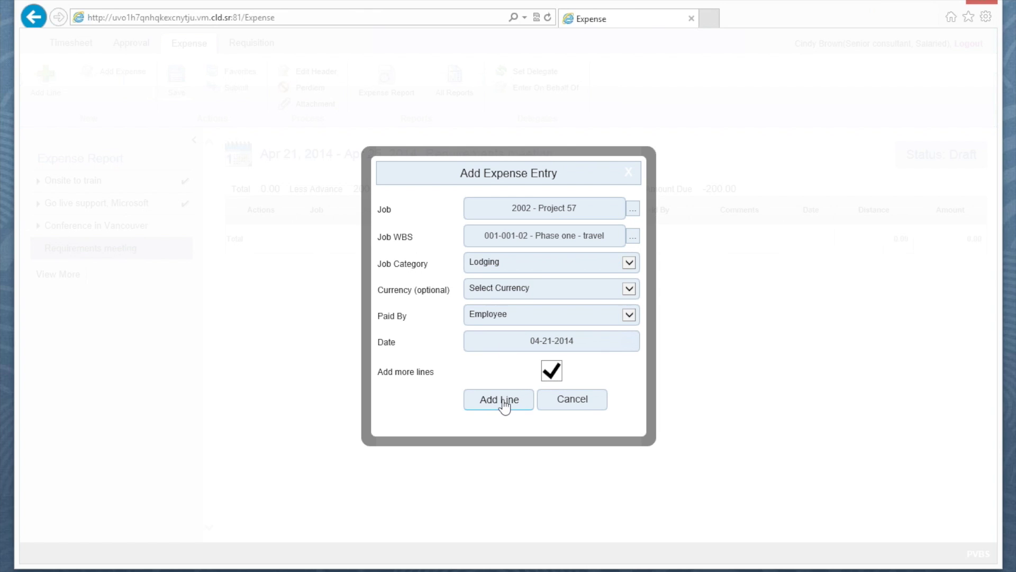
# Step: Add a Mileage expense line for the same job and WBS, with adding more lines turned off
pyautogui.click(629, 263)
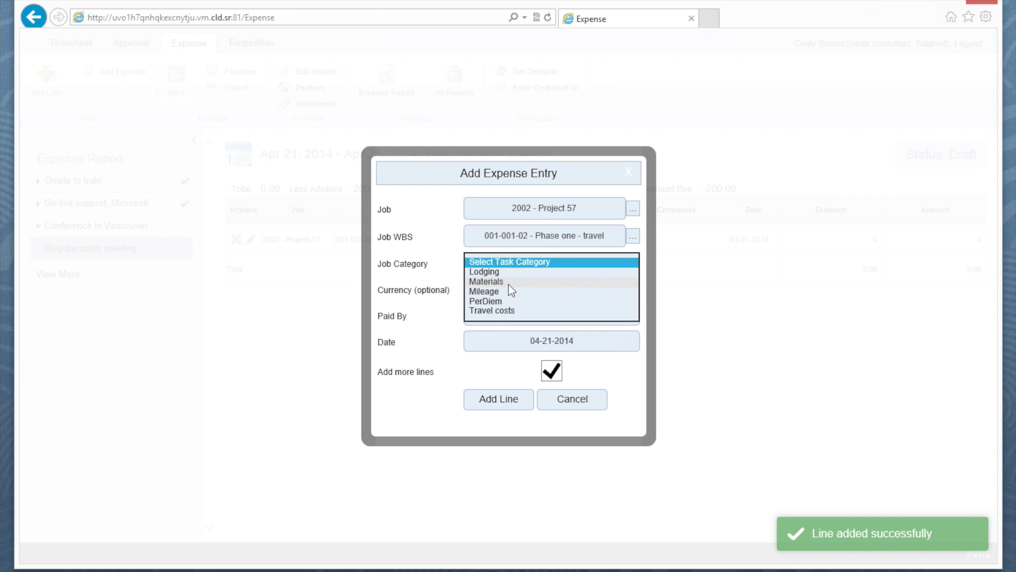
pyautogui.click(495, 291)
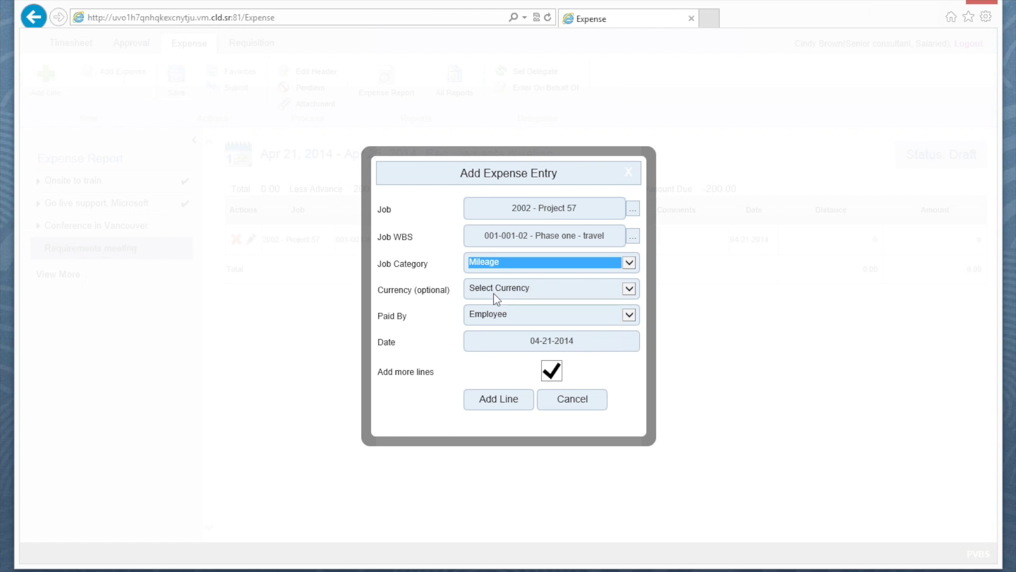
pyautogui.click(552, 372)
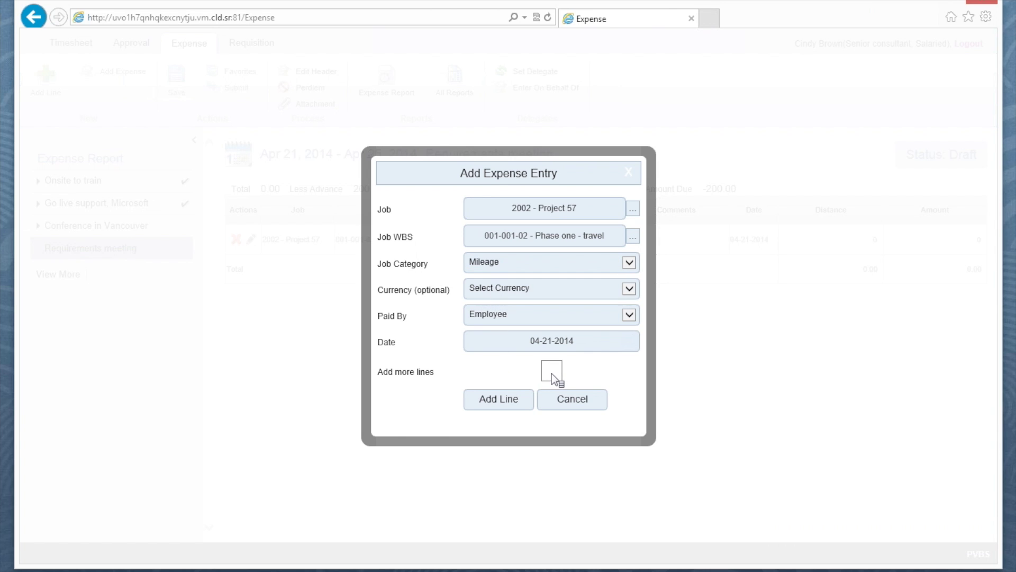
pyautogui.click(504, 403)
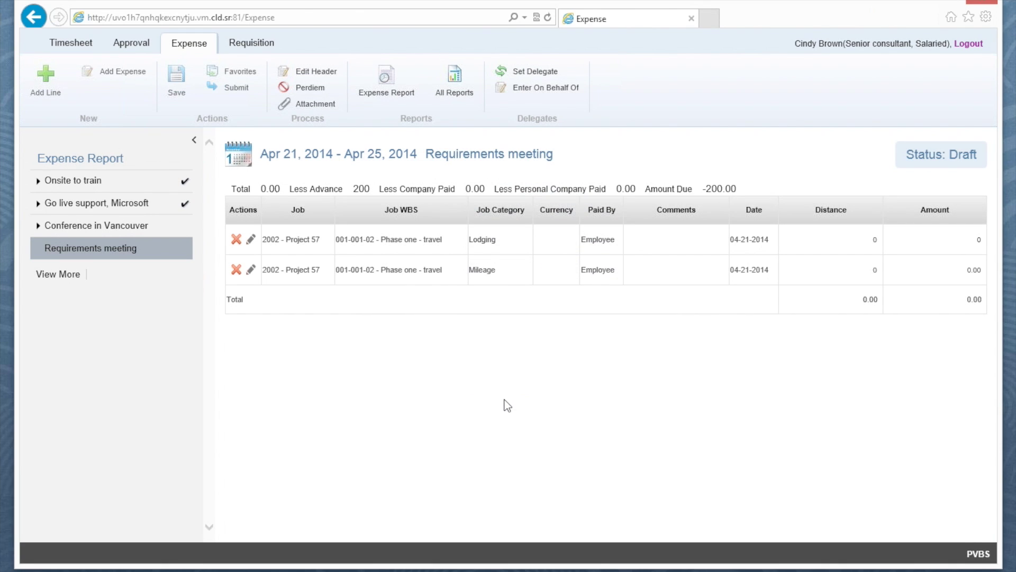
# Step: Enter an amount of 1098.26 on the Lodging line and a distance of 379 on the Mileage line
pyautogui.click(975, 240)
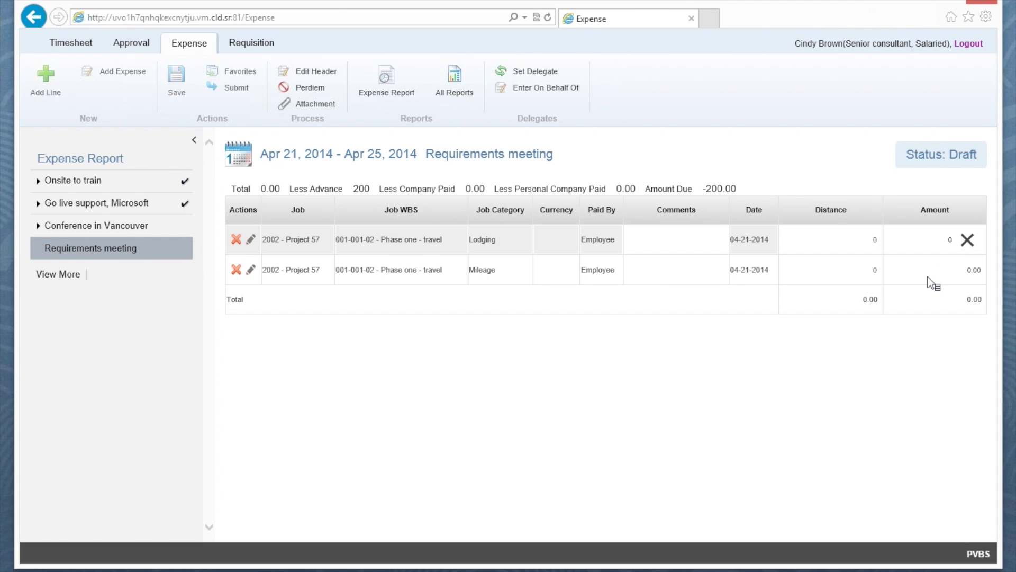
pyautogui.press('BackSpace')
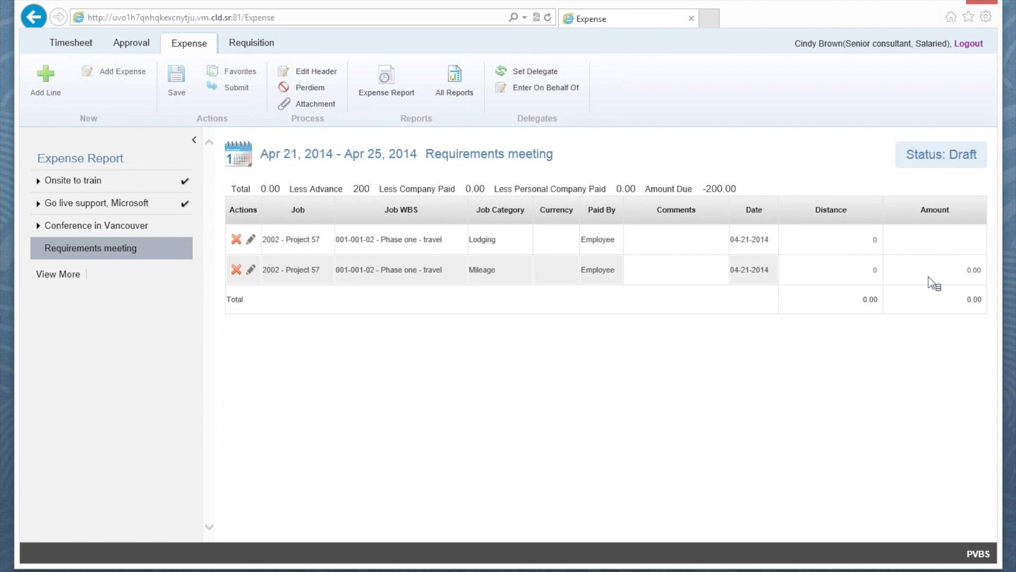
pyautogui.write('1098.26')
pyautogui.press('Tab')
pyautogui.click(863, 273)
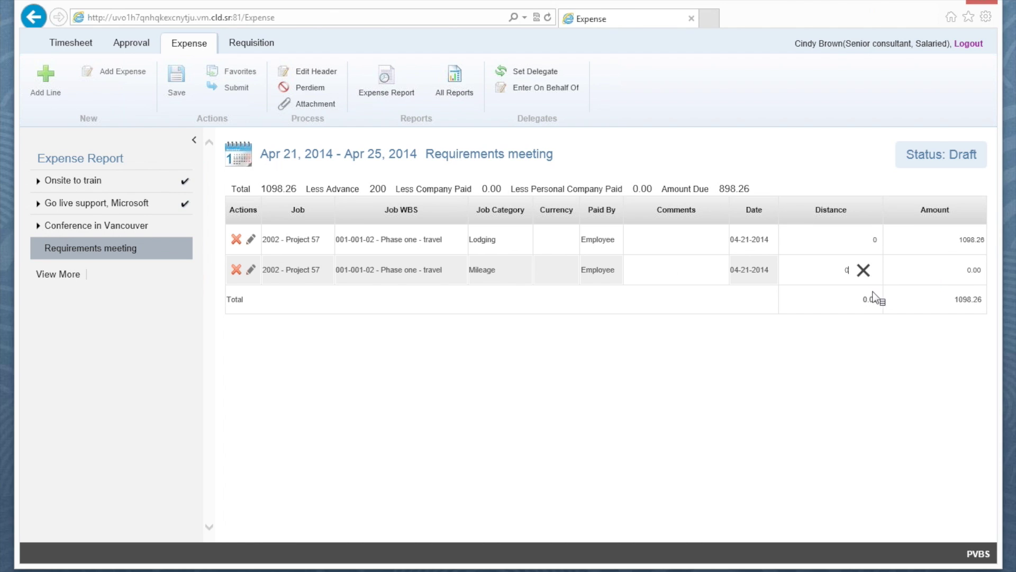
pyautogui.press('BackSpace')
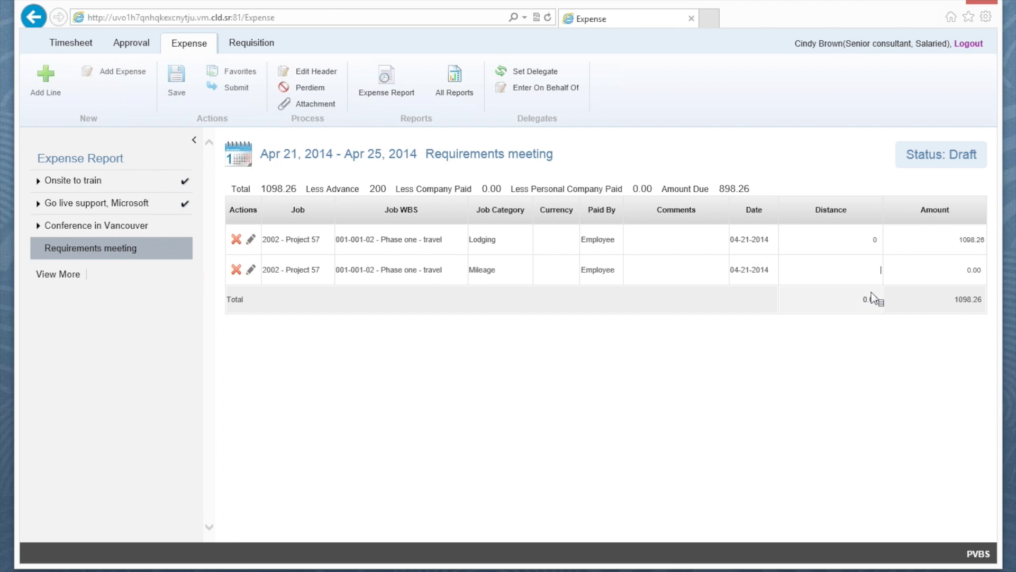
pyautogui.write('379')
pyautogui.press('Tab')
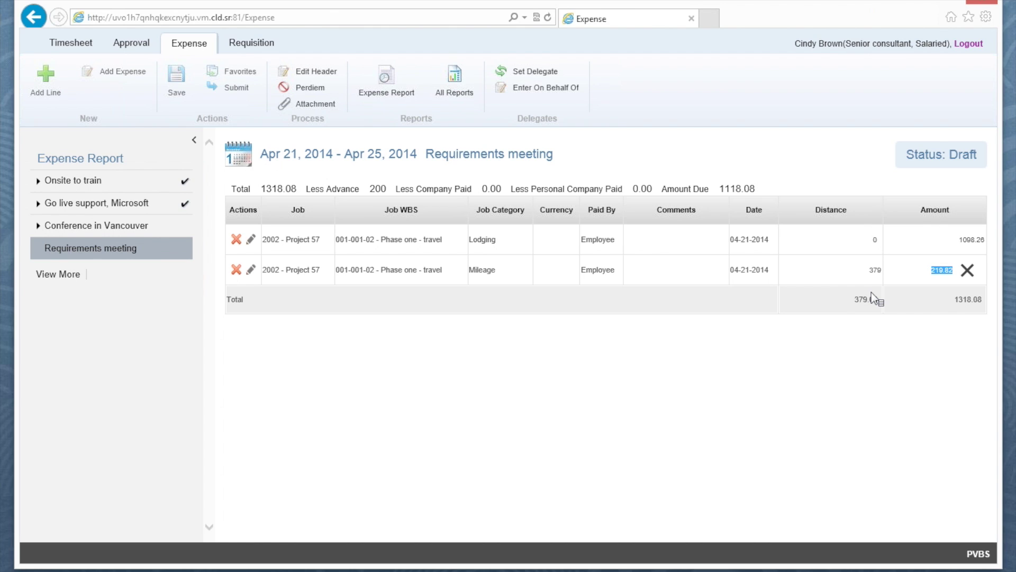
# Step: View the expense report's attachment form and close it without uploading a file
pyautogui.click(311, 105)
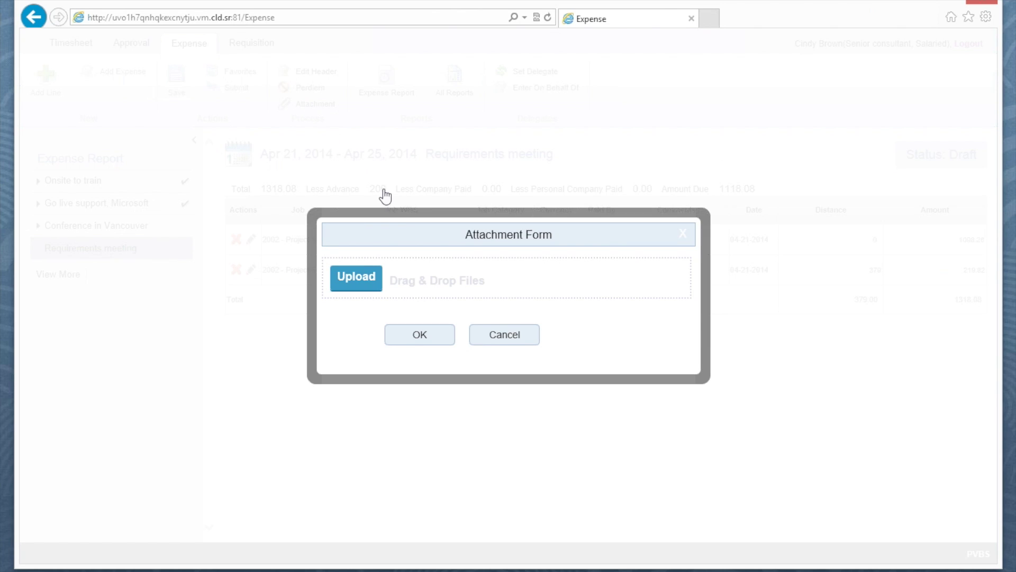
pyautogui.click(530, 336)
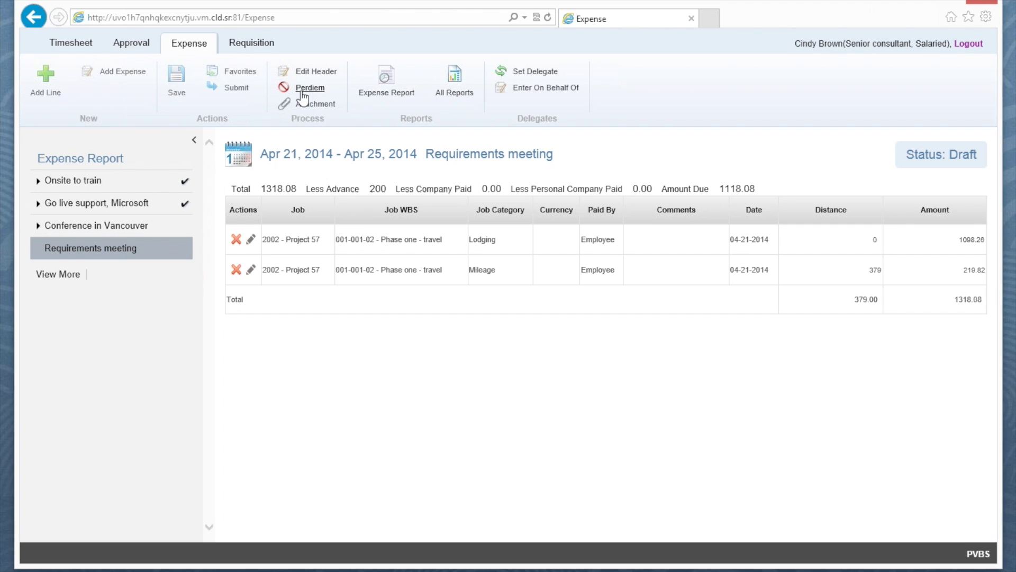
# Step: Save the Requirements meeting expense report and submit it, accepting the confirmation
pyautogui.click(176, 80)
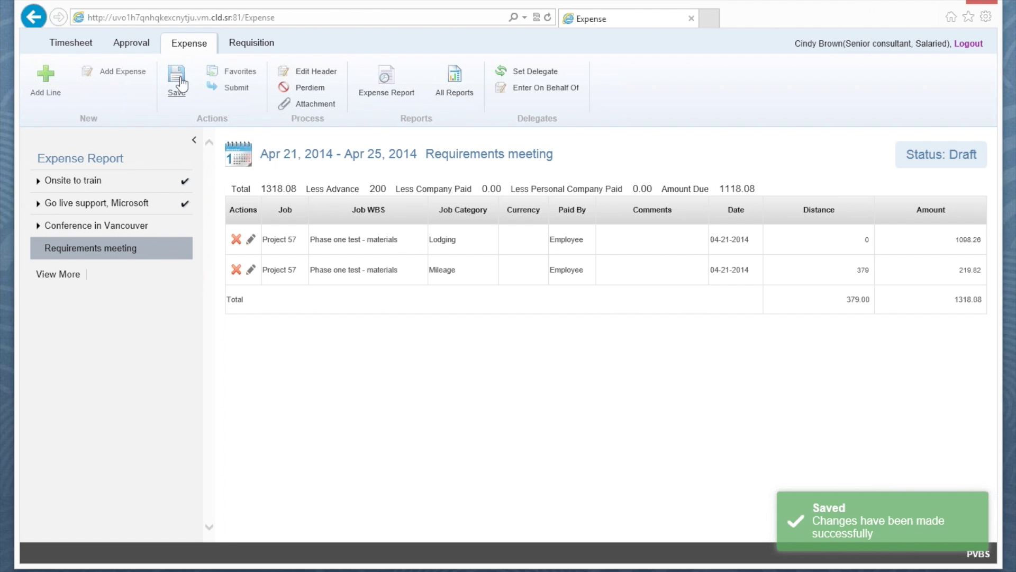
pyautogui.click(236, 89)
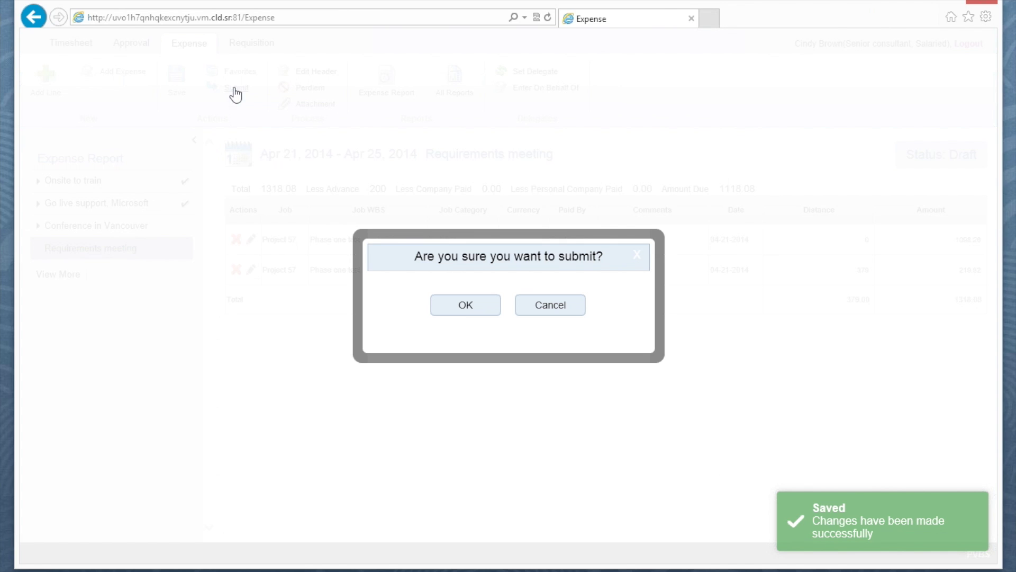
pyautogui.click(463, 306)
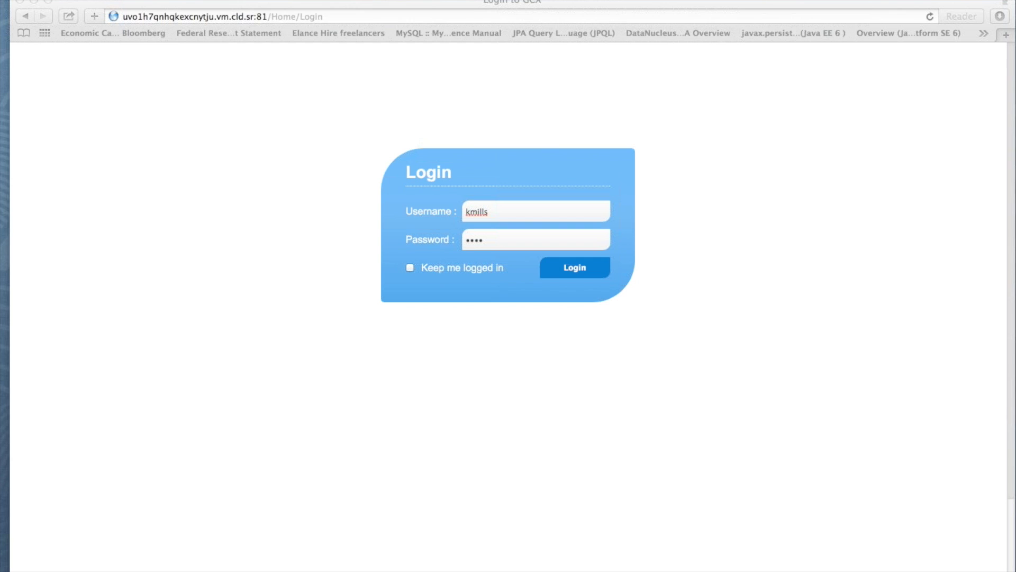
# Step: Log in as the project manager in Safari and open the May 5, 2014 timesheet for approval, checking Thursday's comment marker
pyautogui.moveTo(164, 570)
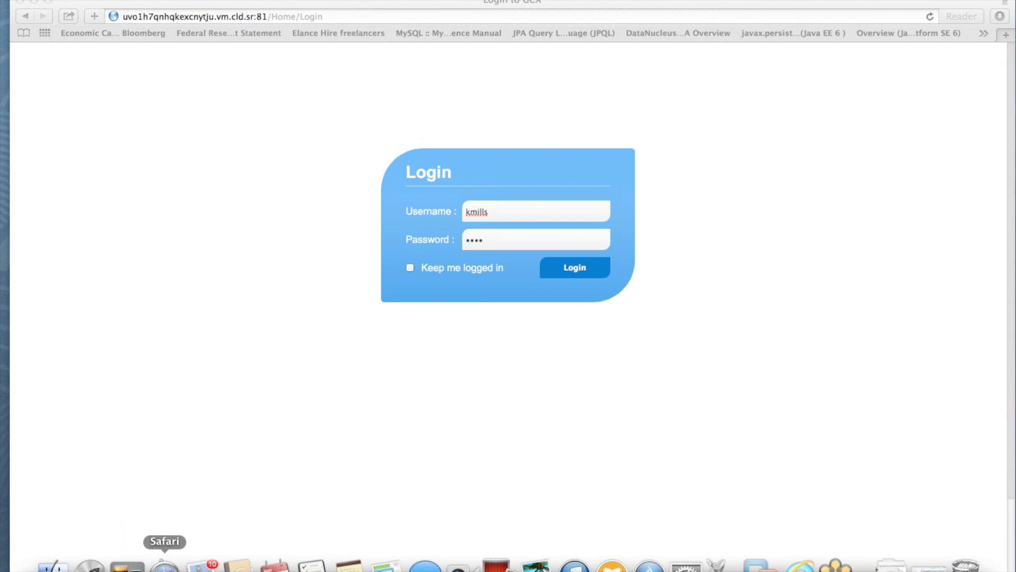
pyautogui.click(573, 271)
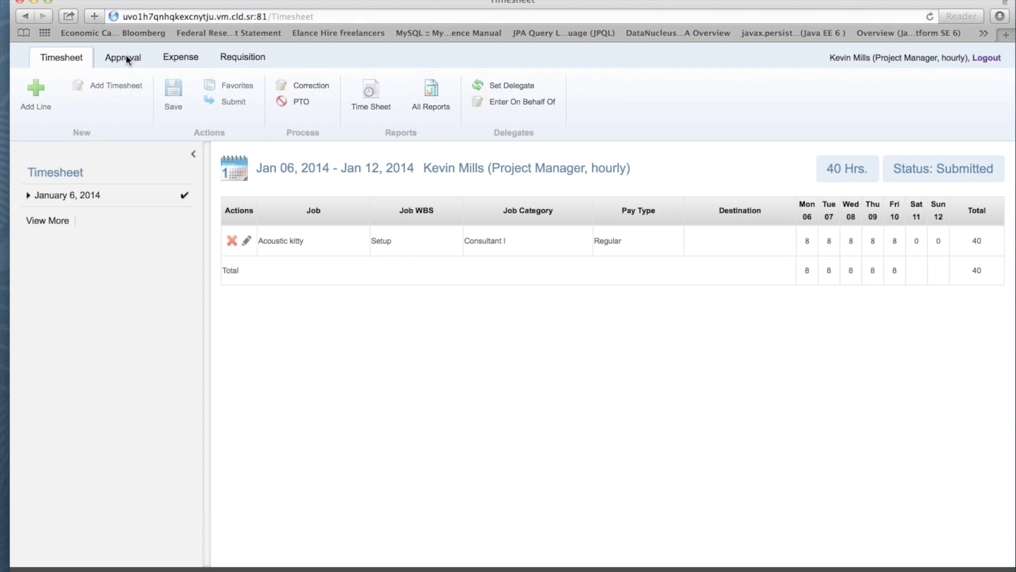
pyautogui.click(125, 55)
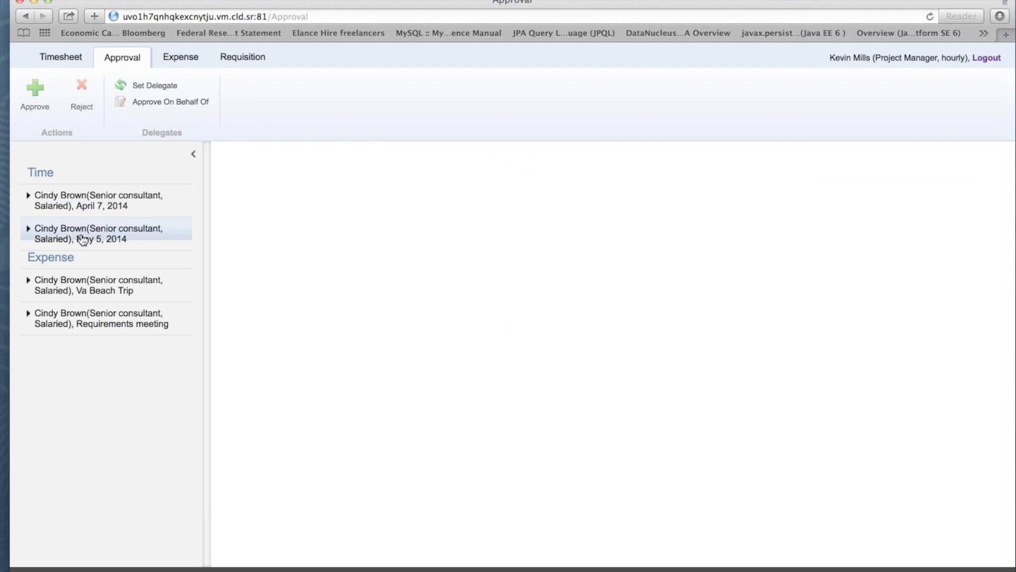
pyautogui.click(82, 239)
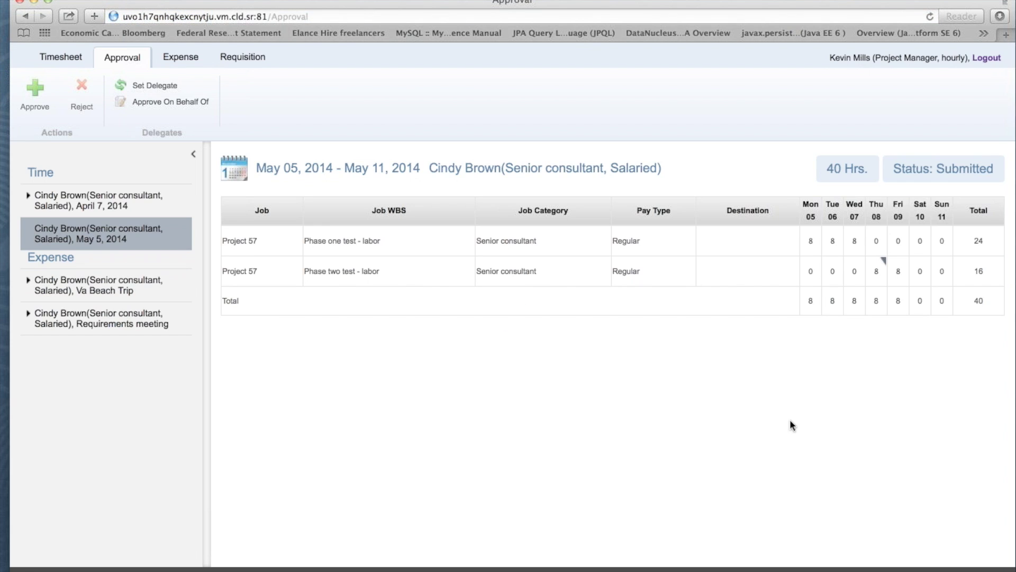
pyautogui.moveTo(884, 263)
# Step: View the approval delegate setting and close it without choosing a delegate
pyautogui.click(153, 86)
pyautogui.click(154, 87)
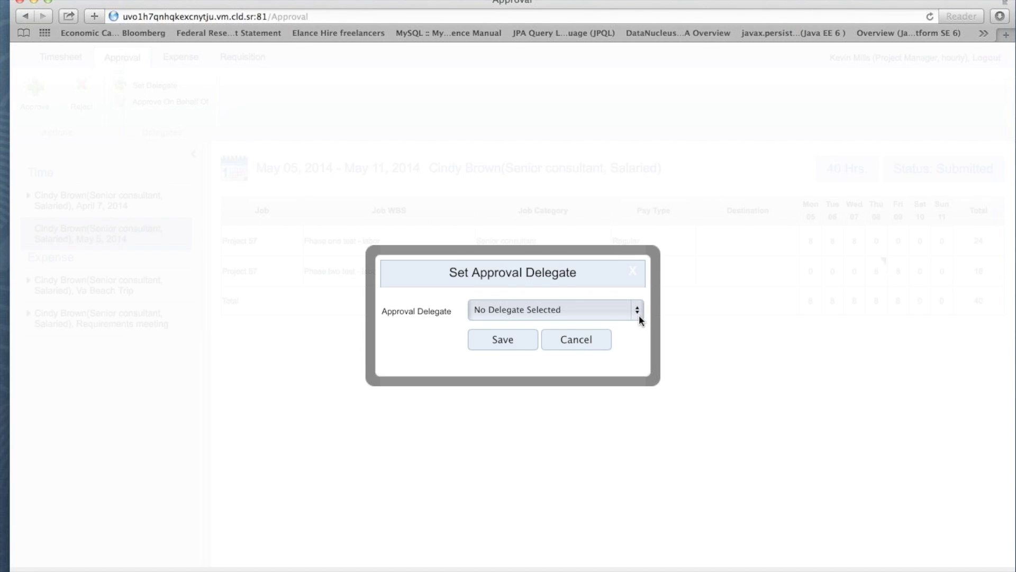
pyautogui.click(580, 344)
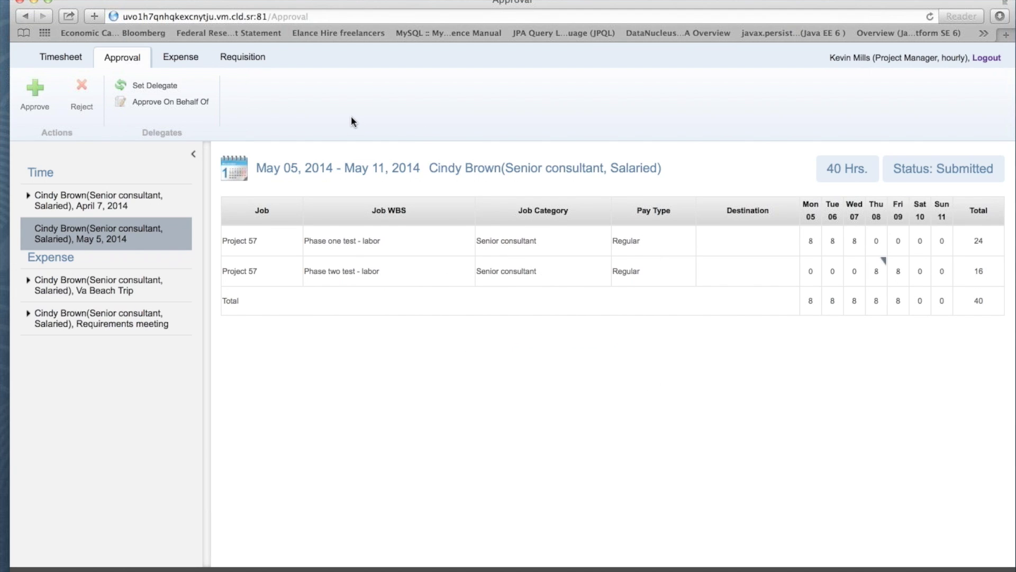
# Step: Select the task manager as the person to approve on behalf of, and cancel without saving
pyautogui.click(177, 103)
pyautogui.click(637, 310)
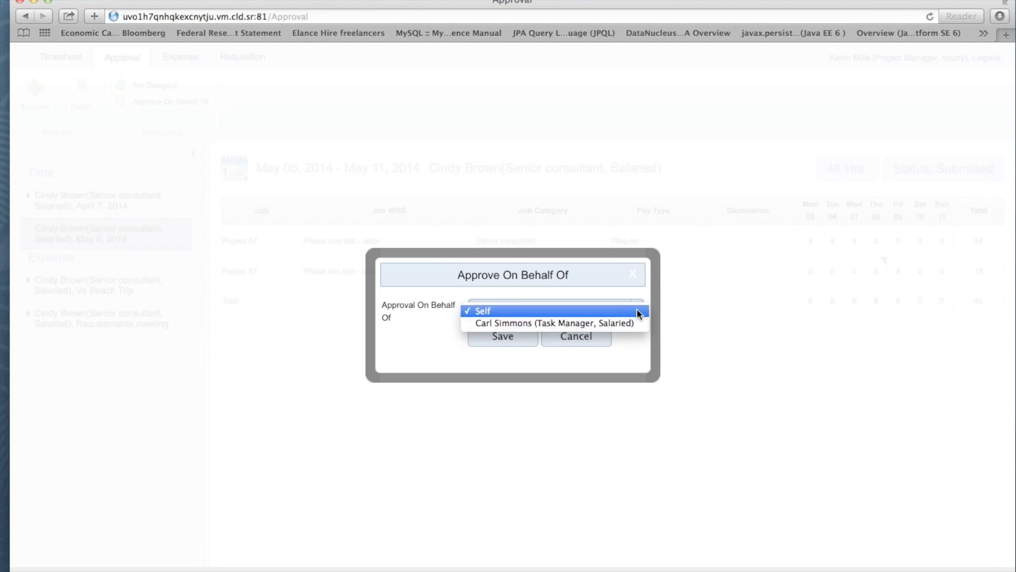
pyautogui.click(578, 324)
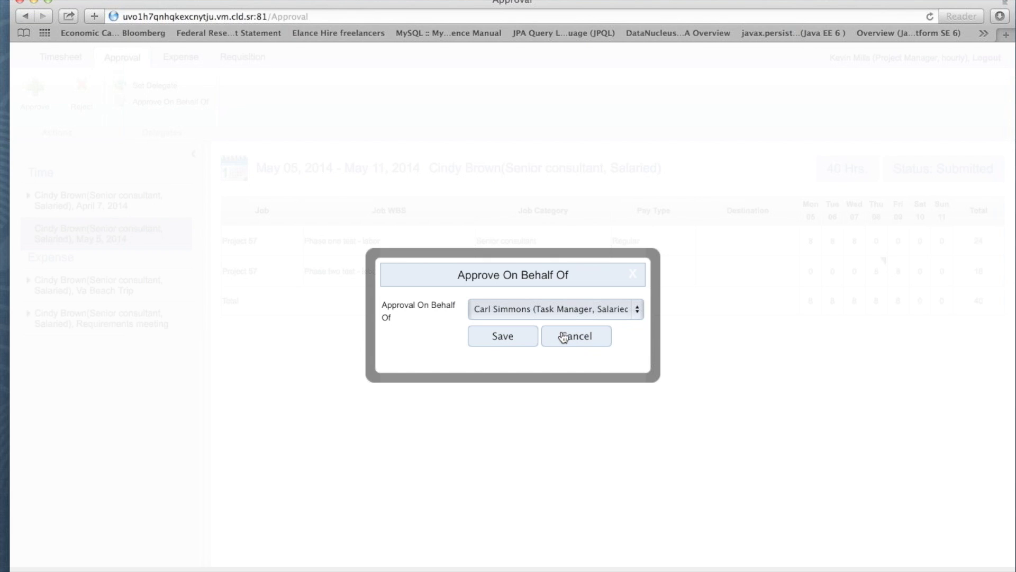
pyautogui.click(564, 337)
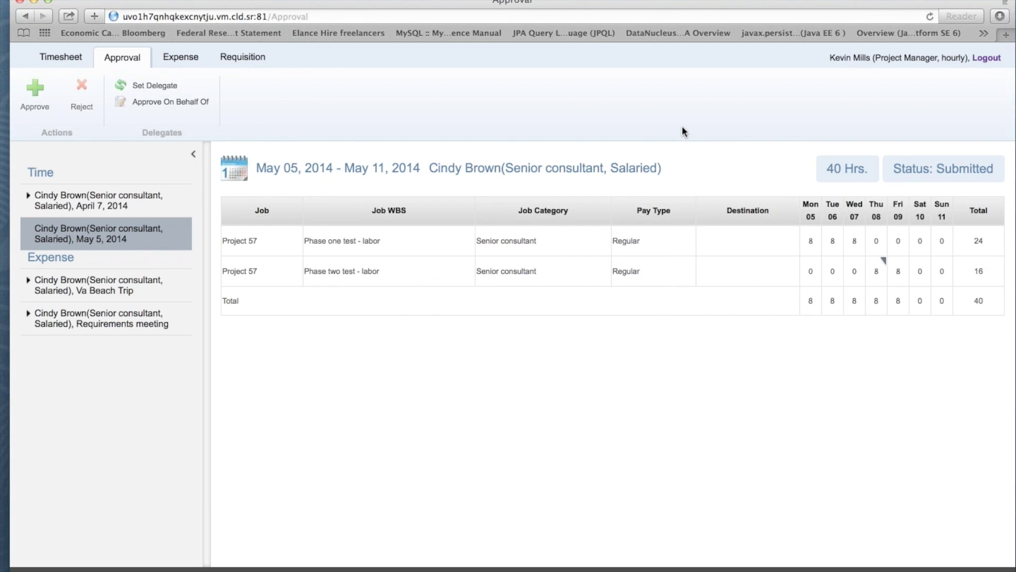